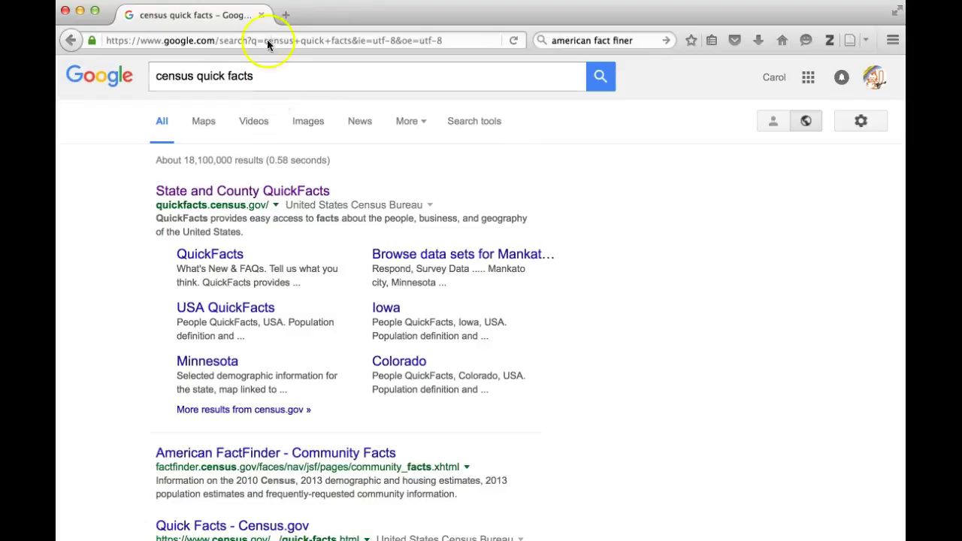
- Search the web for "american fact finer" in a new tab and open the American FactFinder site
left_click(285, 15)
left_click(307, 91)
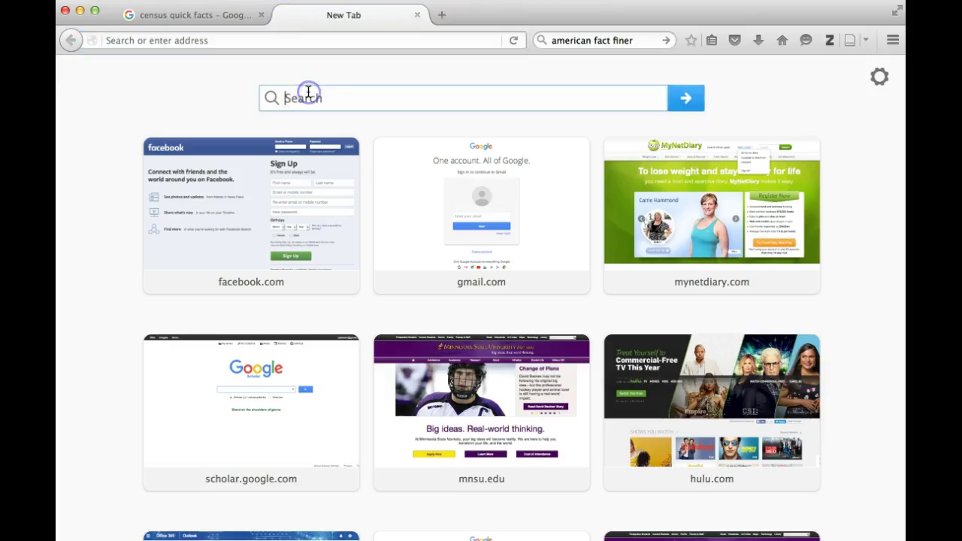
type("american fact finer")
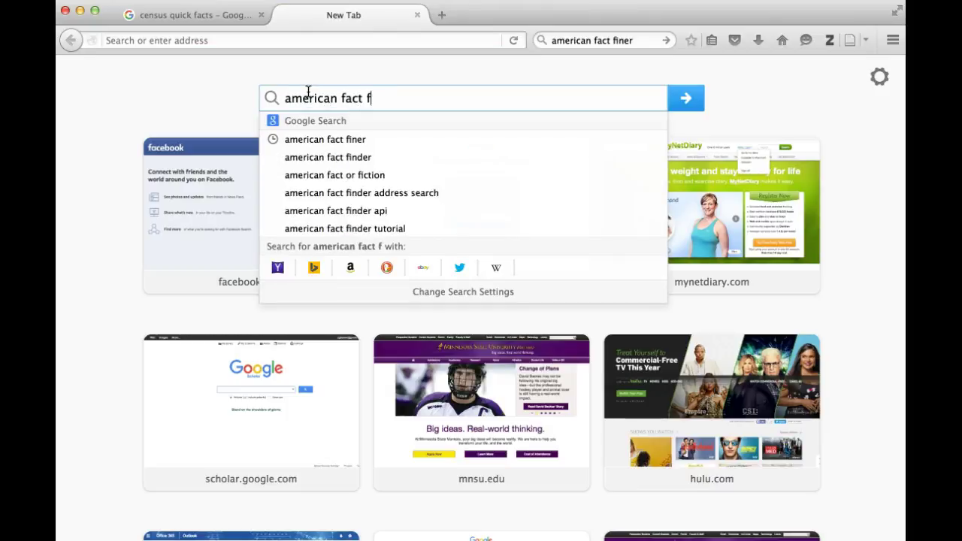
key("Return")
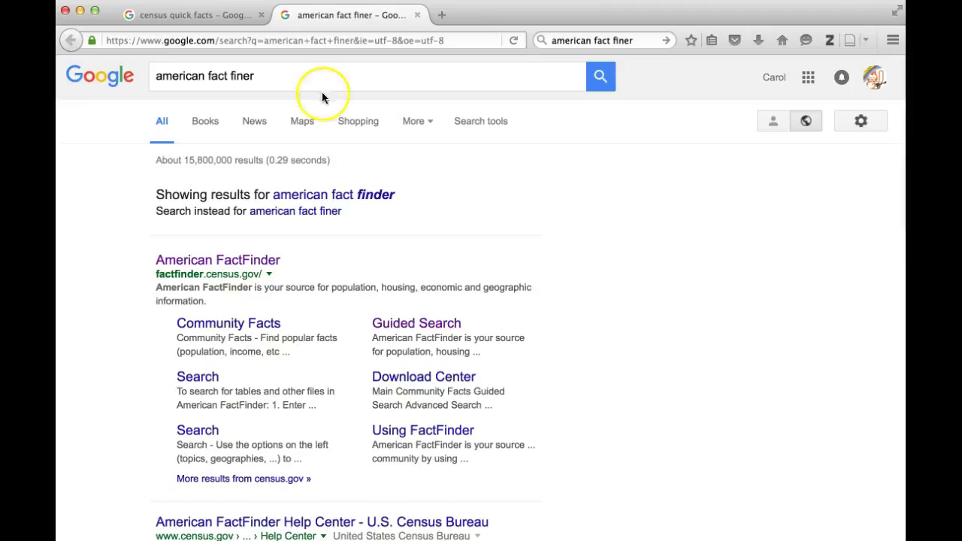
left_click(271, 266)
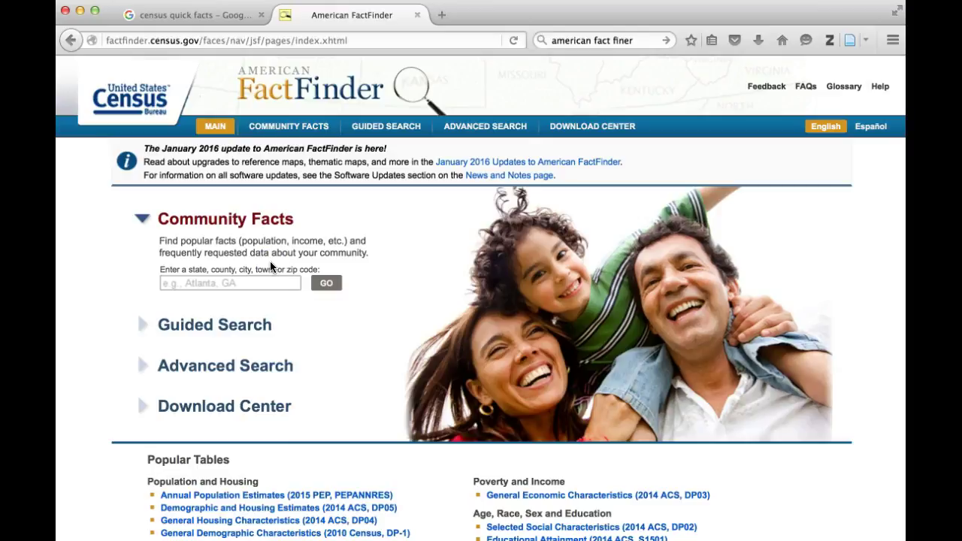
- Look up Community Facts for Mankato city, Minnesota, and agree to clear the existing selections
scroll(270, 266, "down", 5)
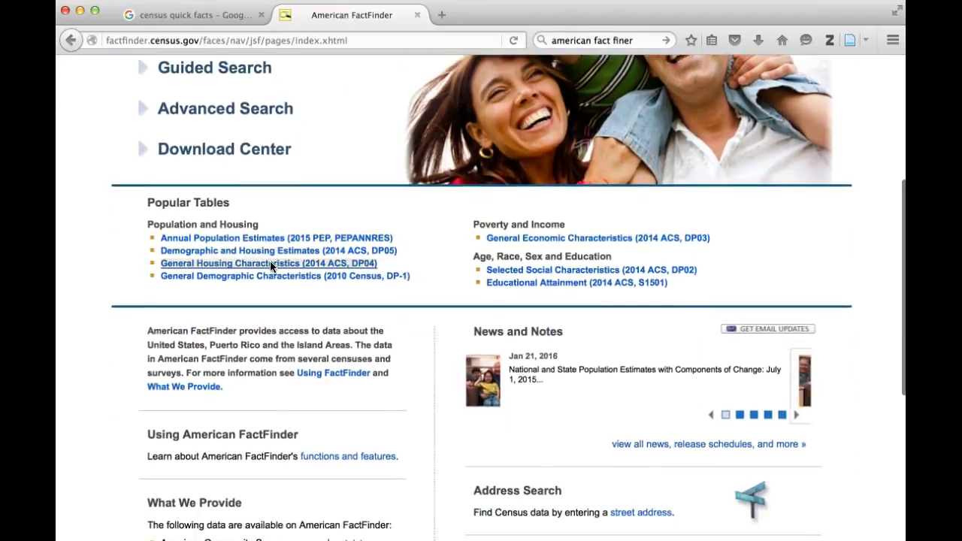
scroll(271, 266, "up", 6)
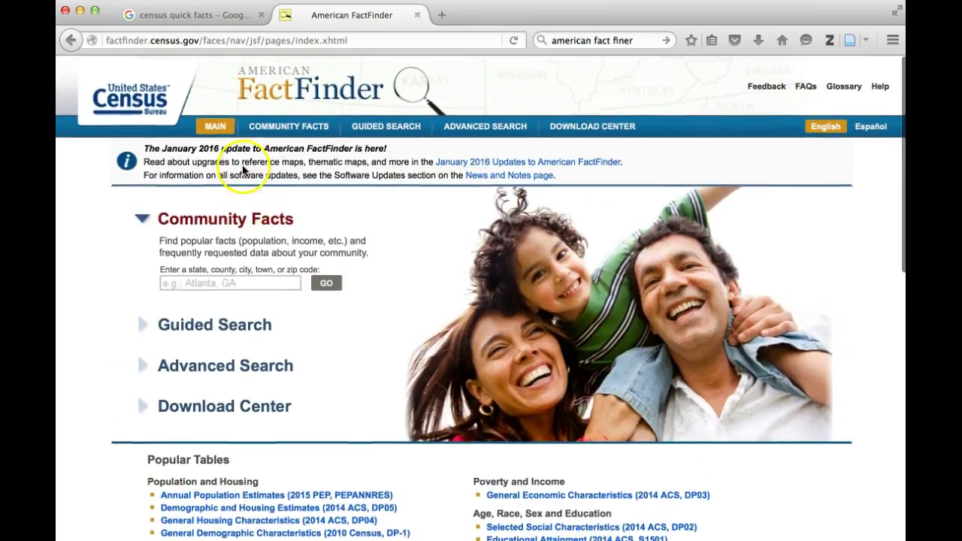
scroll(263, 248, "down", 1)
left_click(260, 254)
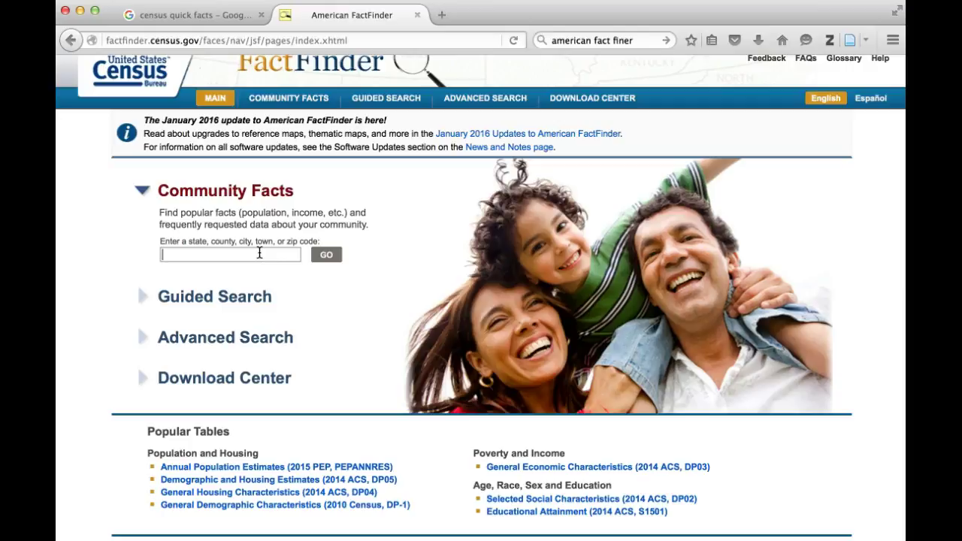
type("mankato, MN")
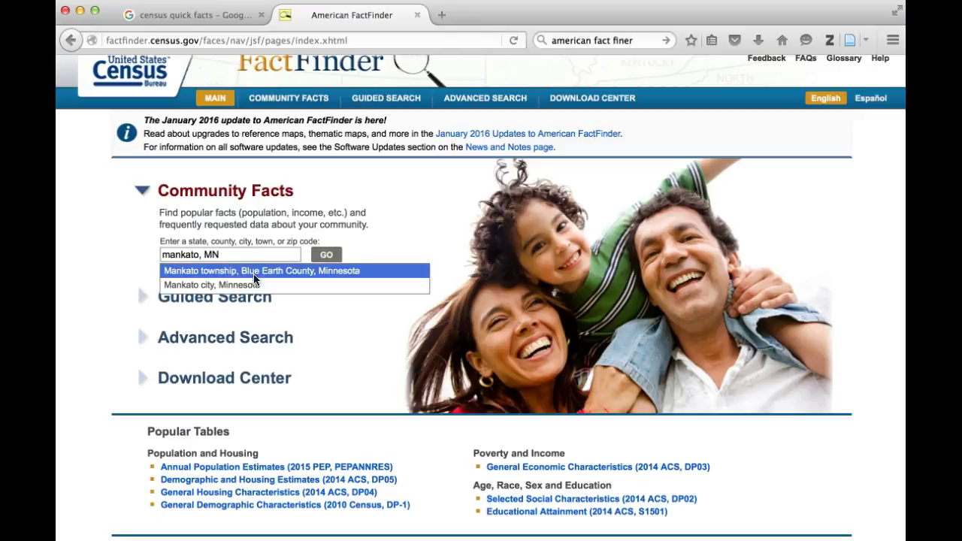
left_click(251, 272)
left_click(233, 286)
left_click(324, 255)
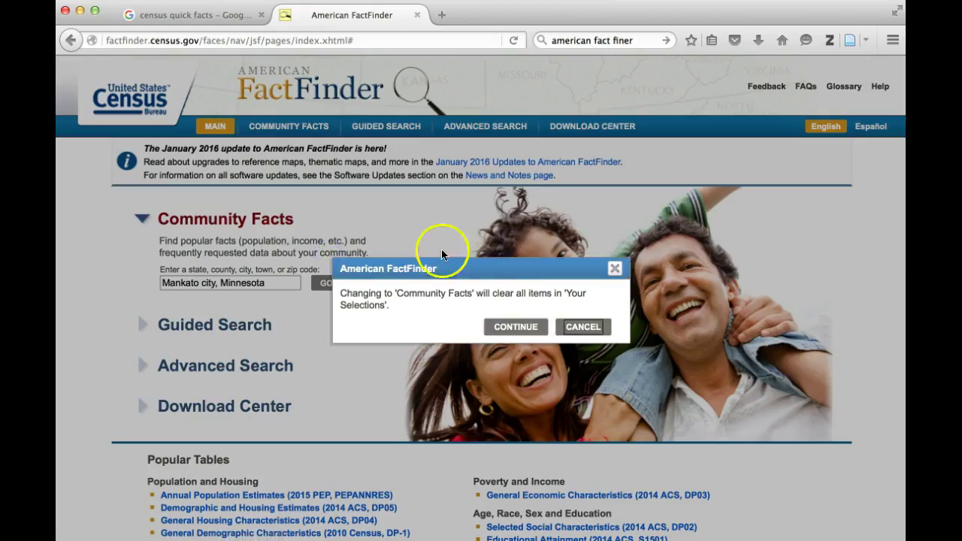
left_click(528, 329)
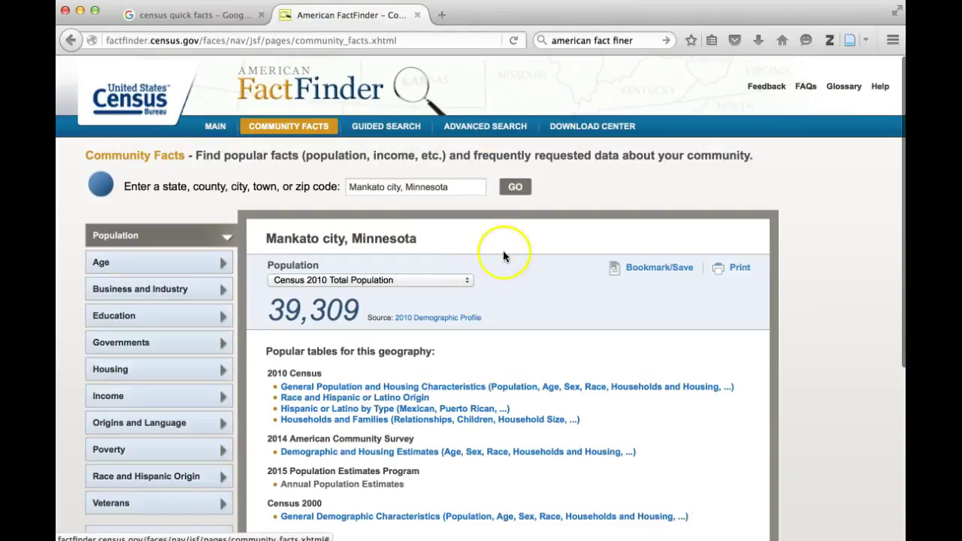
- Review the available population figures for Mankato city, keeping Census 2010 Total Population selected
scroll(531, 263, "down", 3)
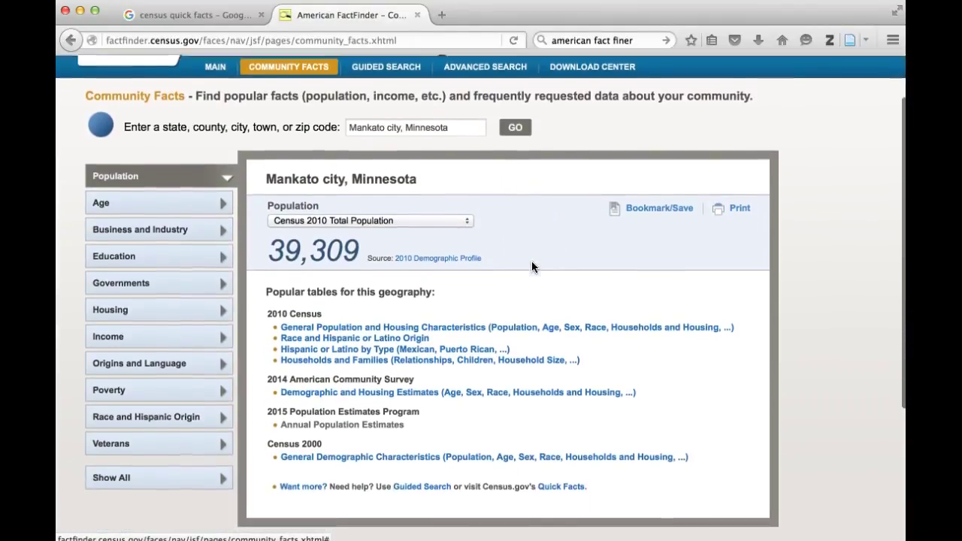
scroll(532, 263, "up", 1)
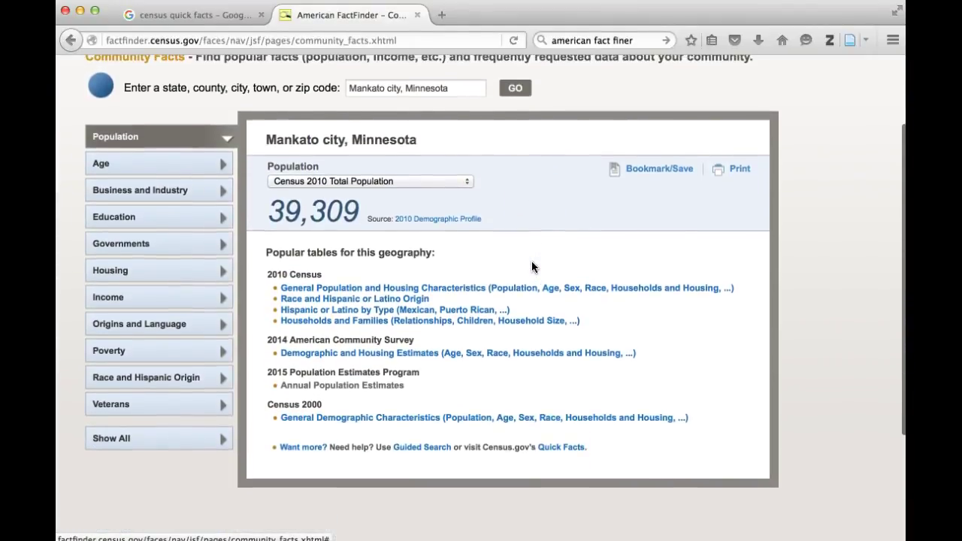
left_click(441, 182)
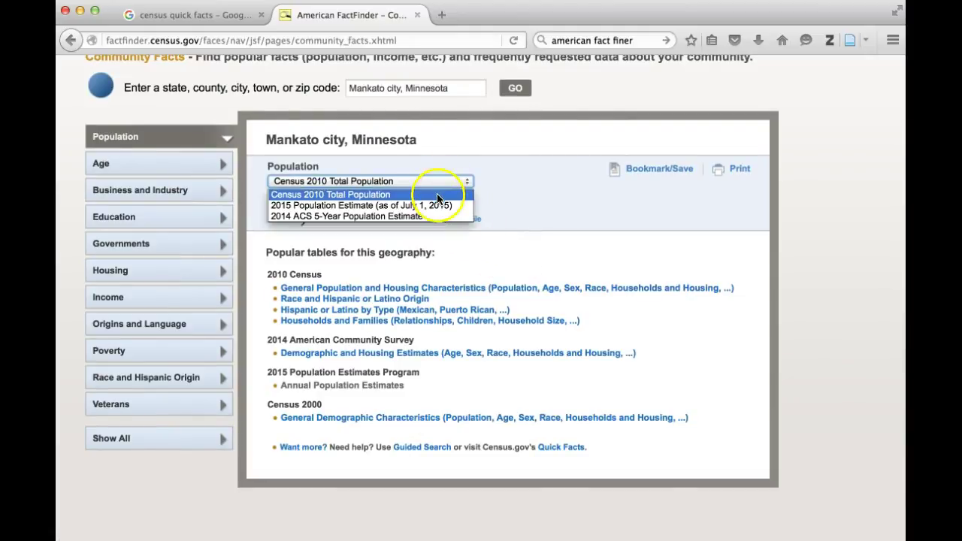
left_click(429, 198)
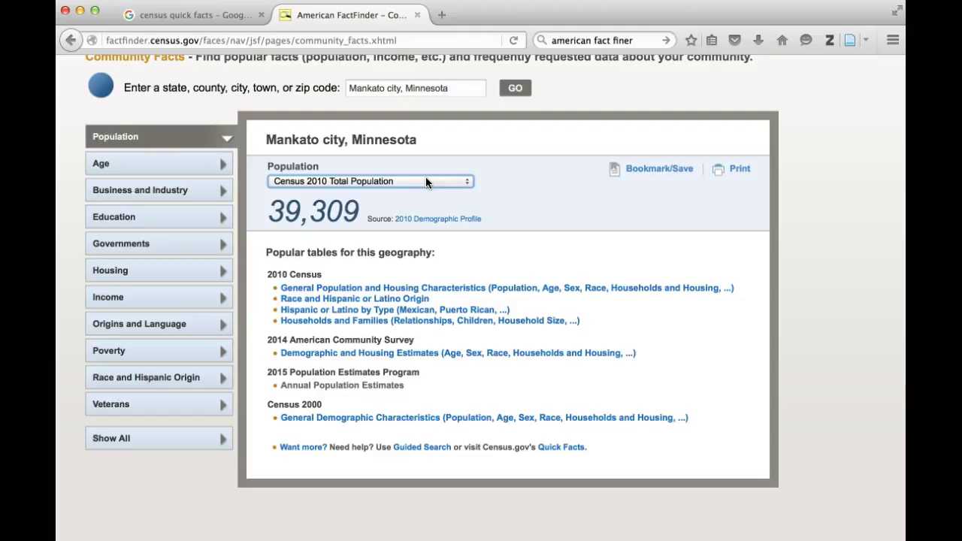
left_click(426, 183)
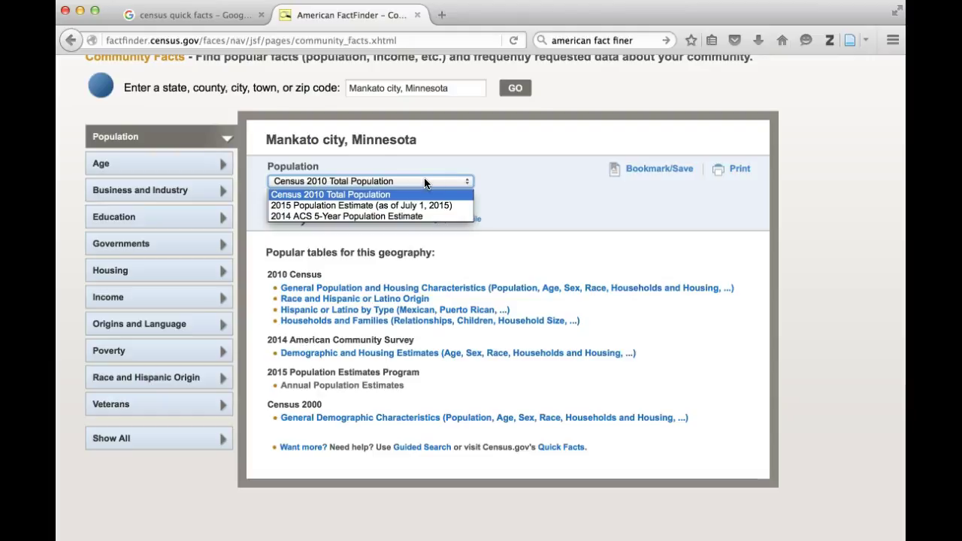
left_click(408, 207)
left_click(389, 195)
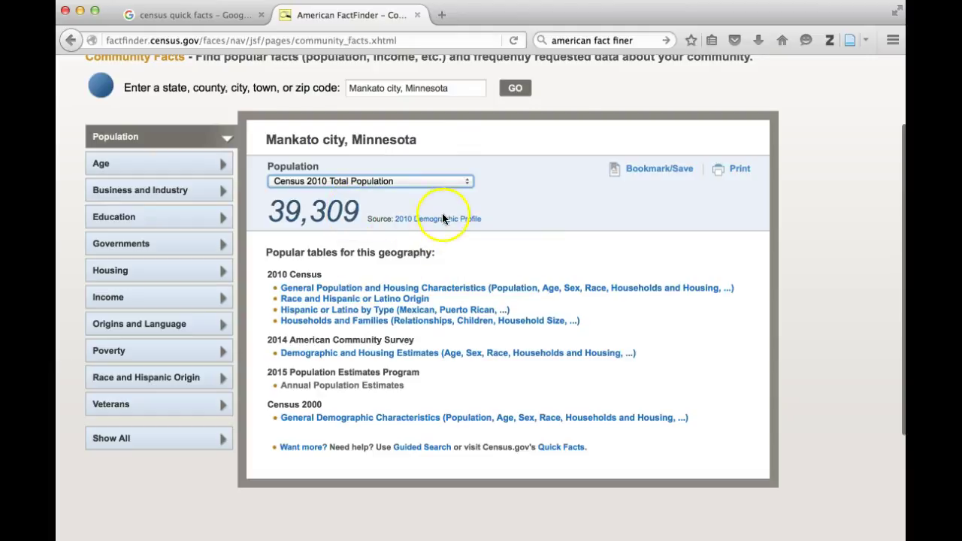
- View the 2010 Census Race and Hispanic or Latino Origin table for Mankato city, and return to Community Facts
left_click(380, 300)
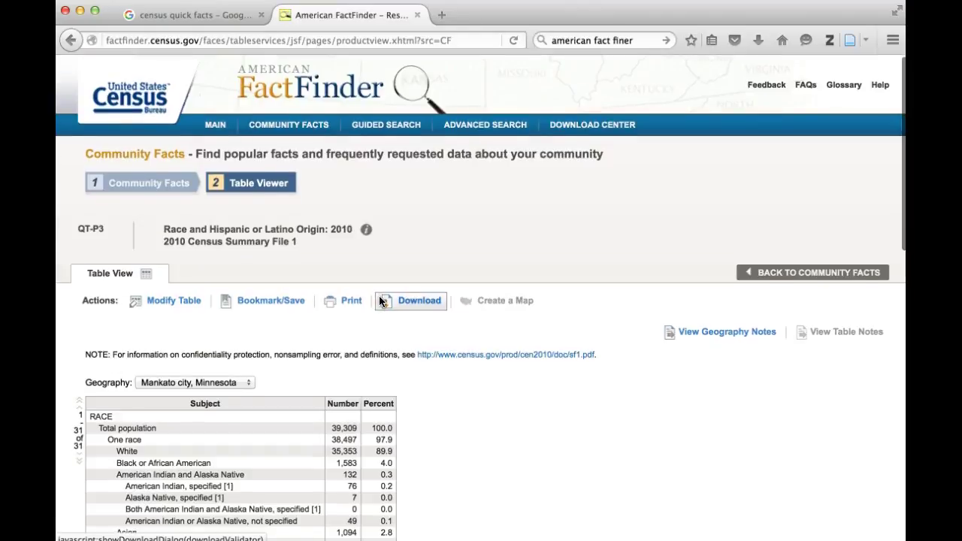
scroll(379, 298, "down", 5)
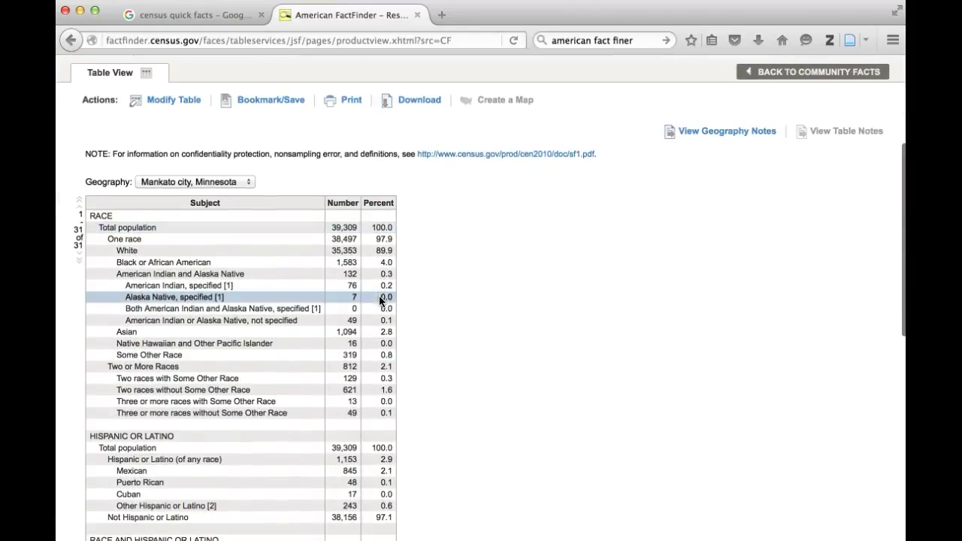
left_click(381, 230)
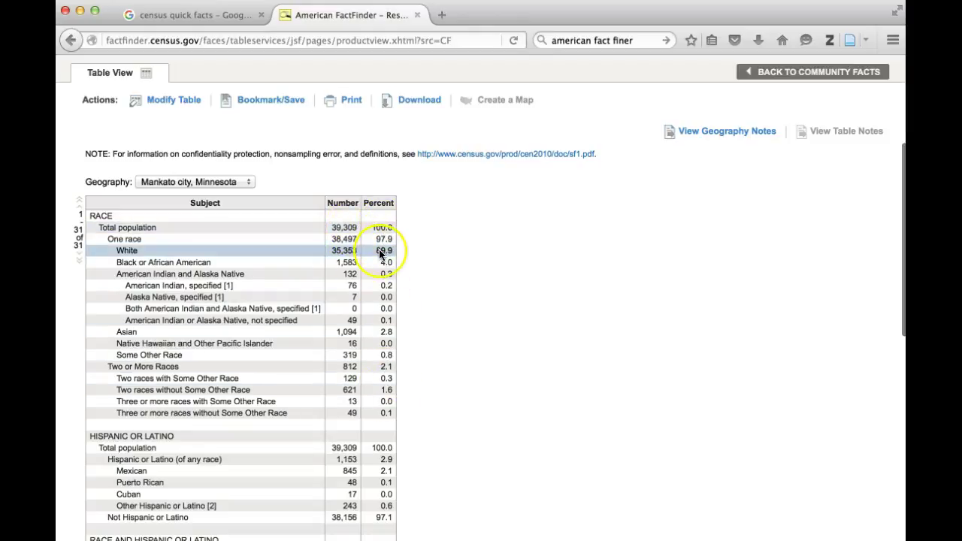
scroll(381, 254, "down", 2)
scroll(372, 253, "up", 6)
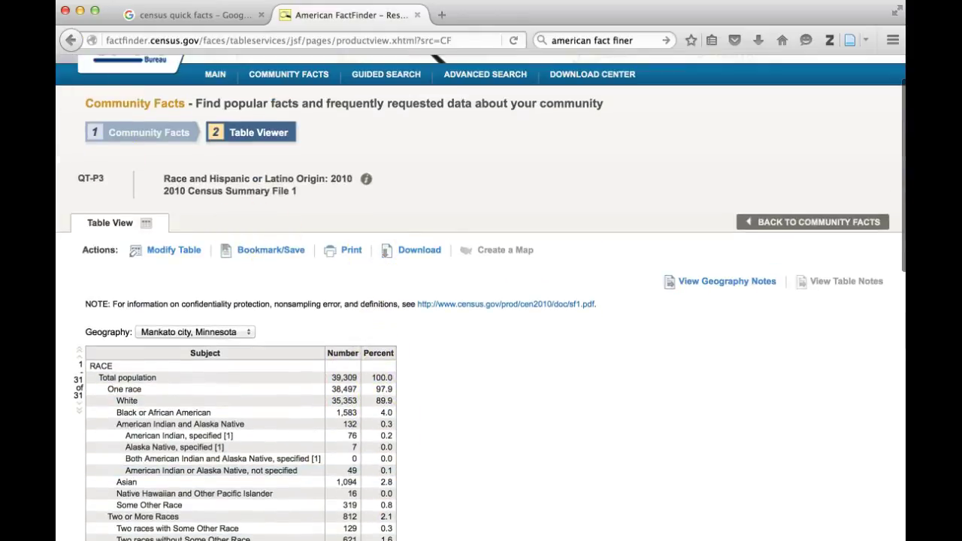
left_click(70, 40)
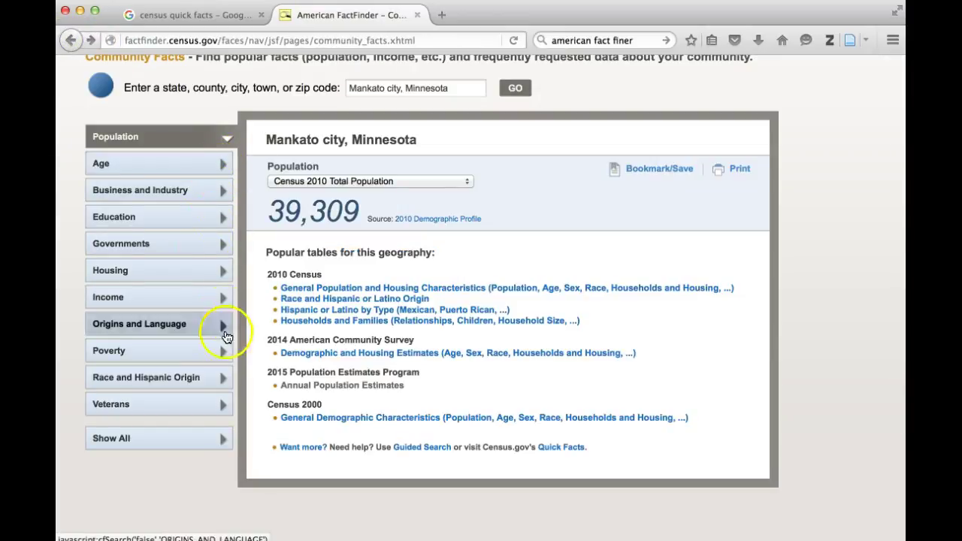
- Show the Veterans facts and their popular tables for Mankato city
left_click(220, 404)
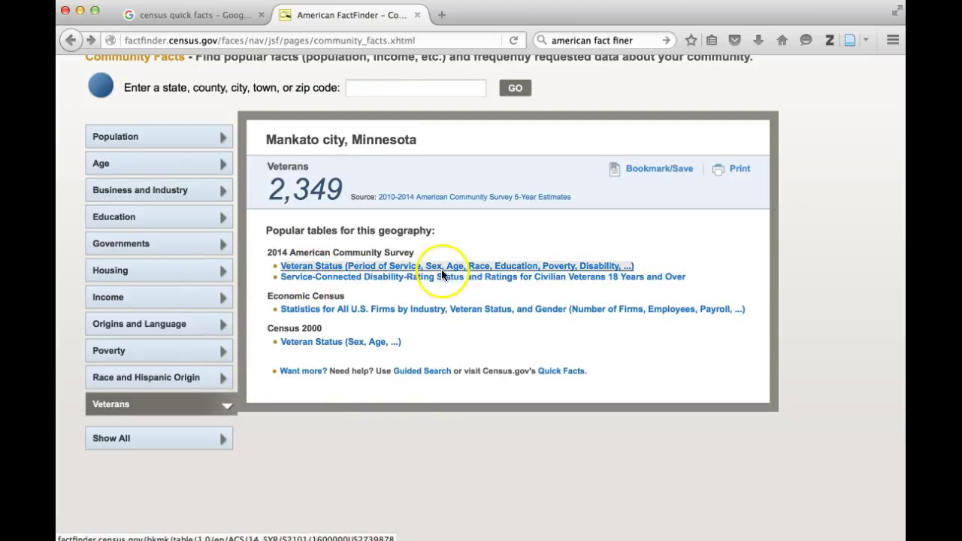
scroll(441, 269, "up", 1)
scroll(426, 299, "up", 2)
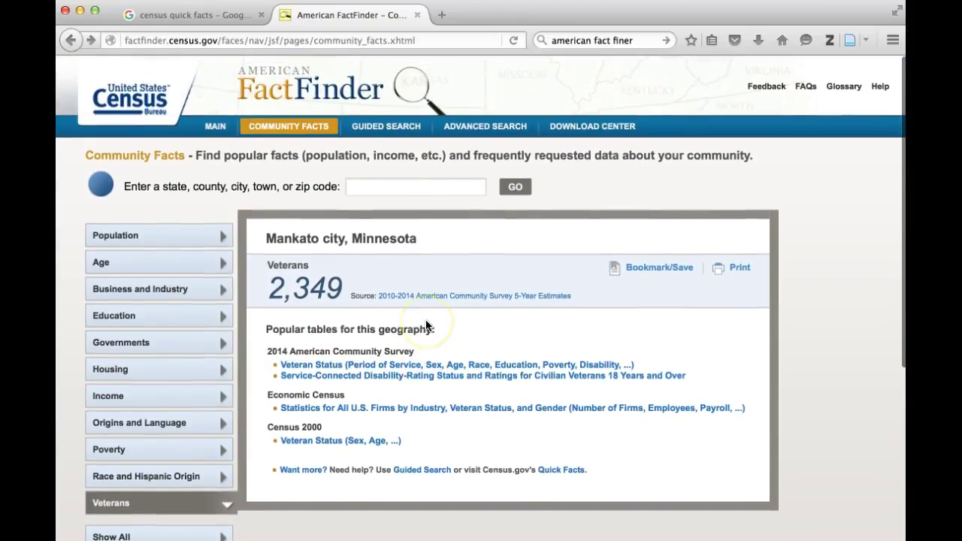
- Open Advanced Search with a new search instead of retaining the Community Facts geography
left_click(482, 131)
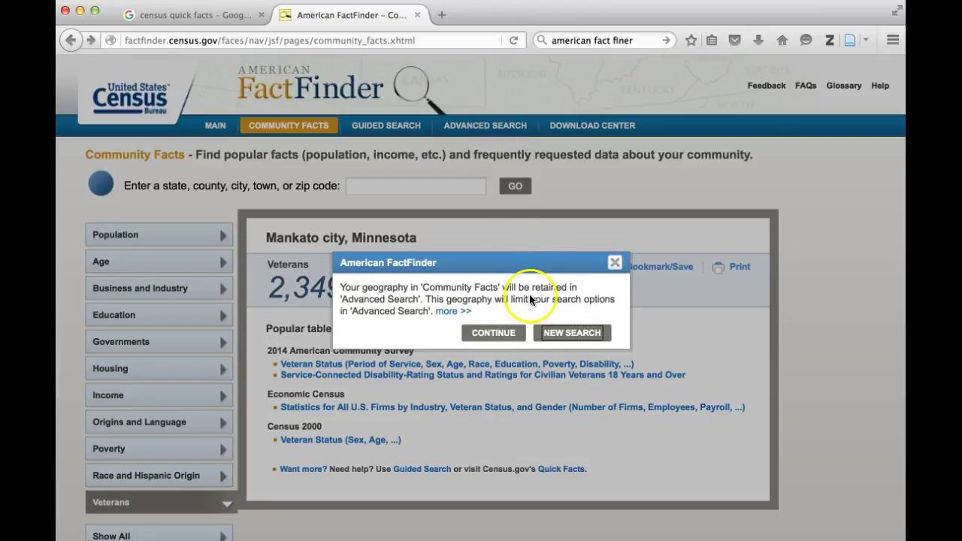
left_click(547, 337)
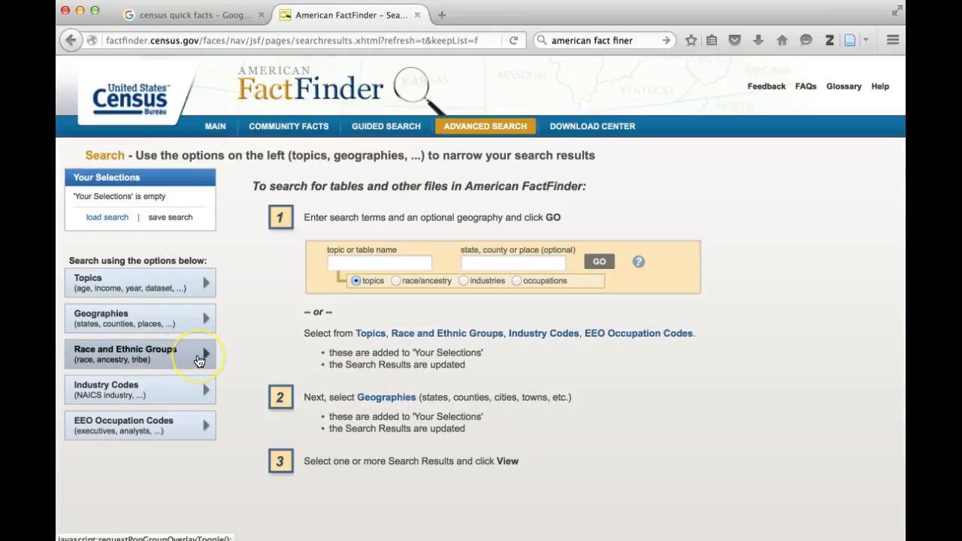
left_click(187, 281)
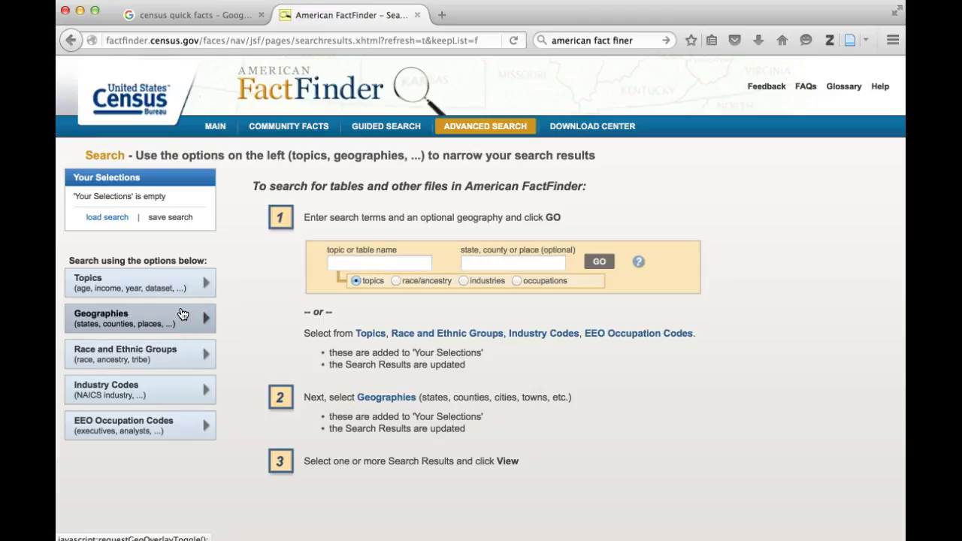
left_click(189, 354)
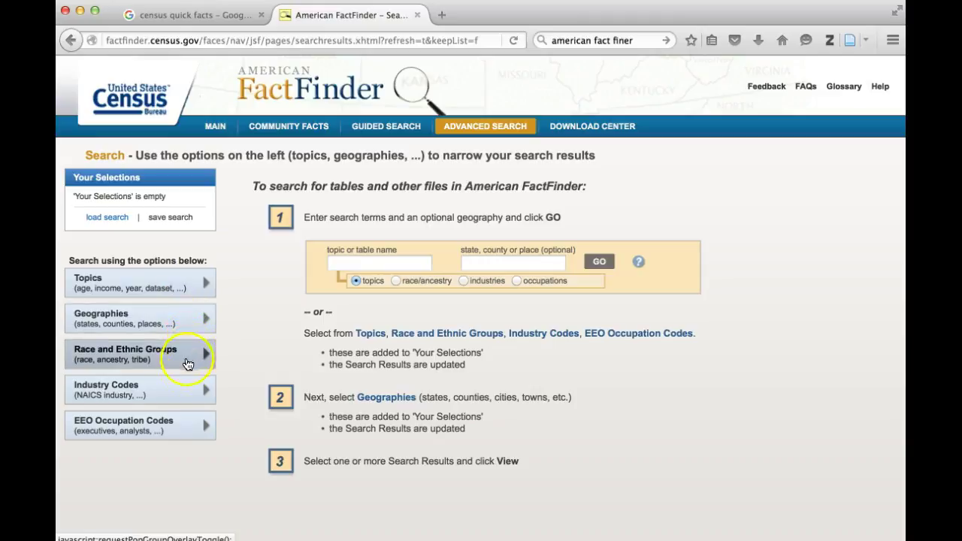
left_click(181, 387)
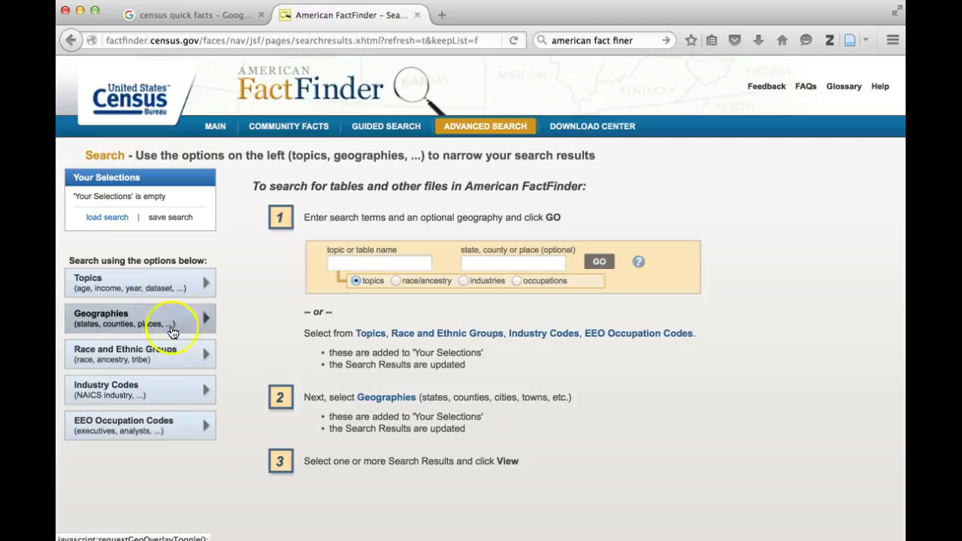
- Add the Safety of Drinking Water topic from Housing, Health and Safety Characteristic, and close the topic selection
left_click(179, 286)
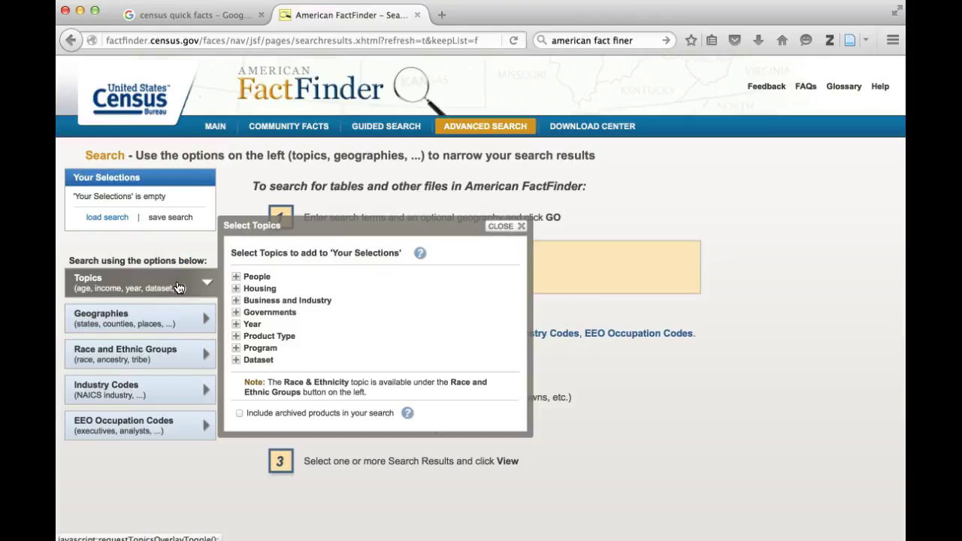
left_click(238, 290)
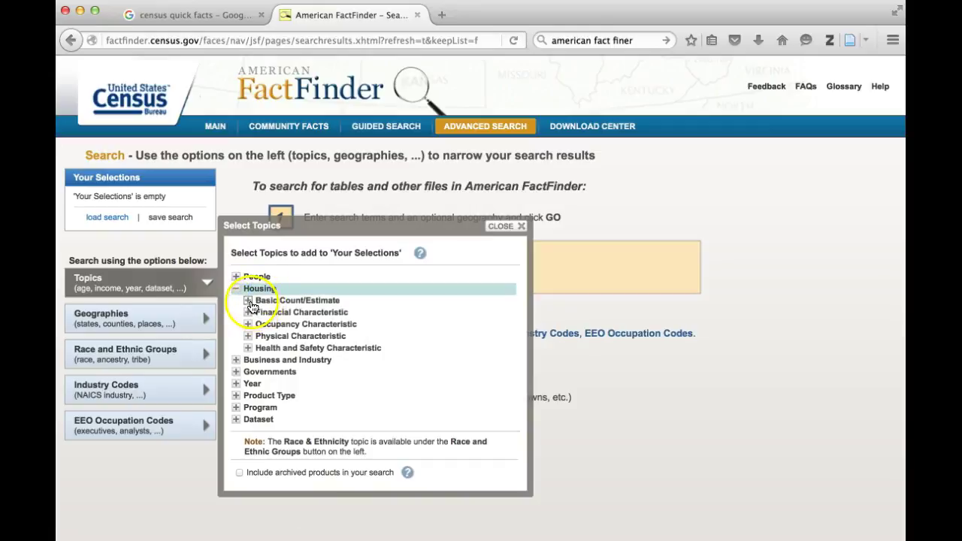
left_click(248, 347)
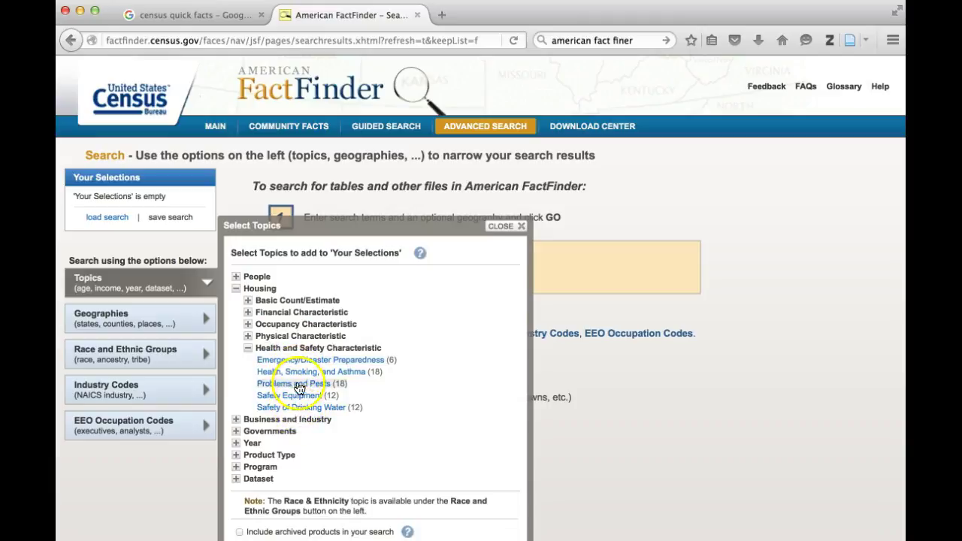
left_click(289, 410)
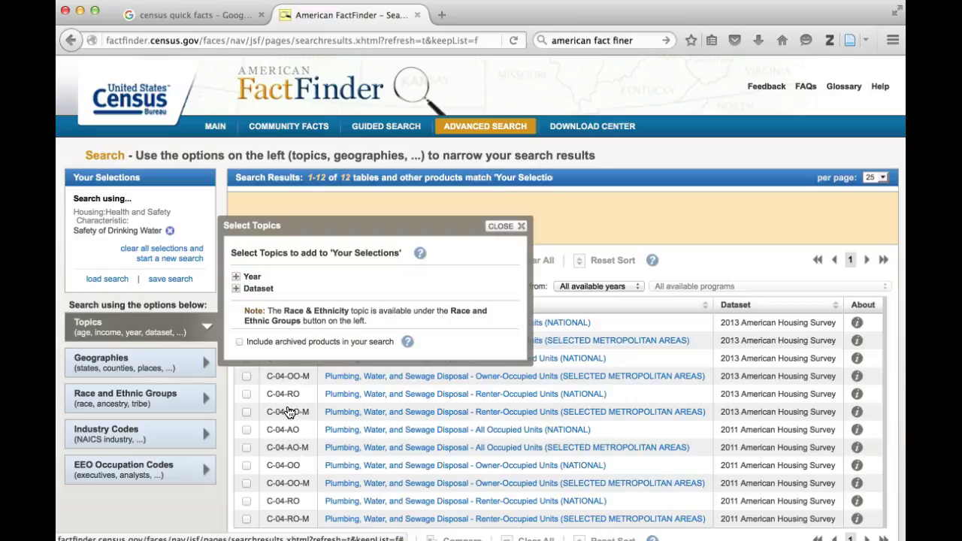
left_click(521, 226)
- Select the 2013 American Housing Survey tables C-04-AO and C-04-AO-M in the search results
scroll(553, 230, "down", 2)
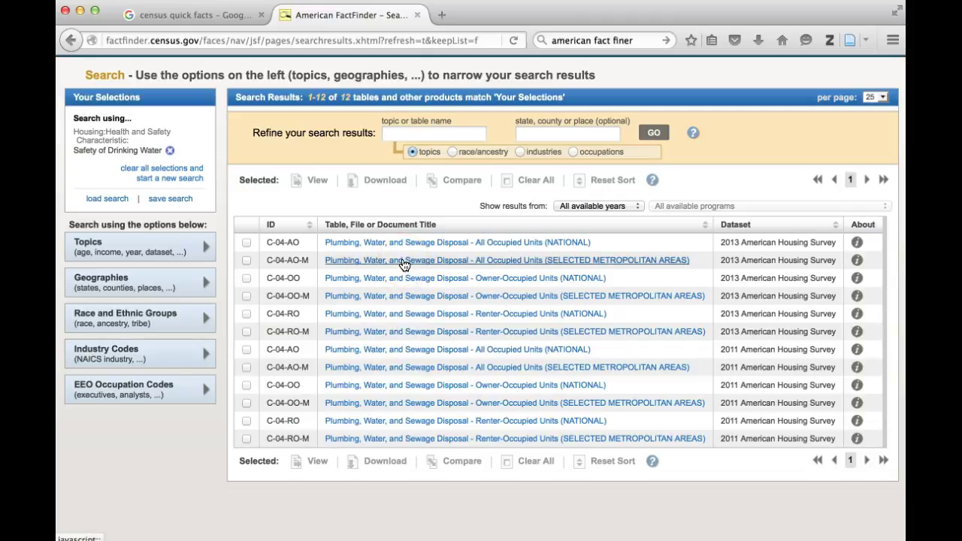
left_click(247, 242)
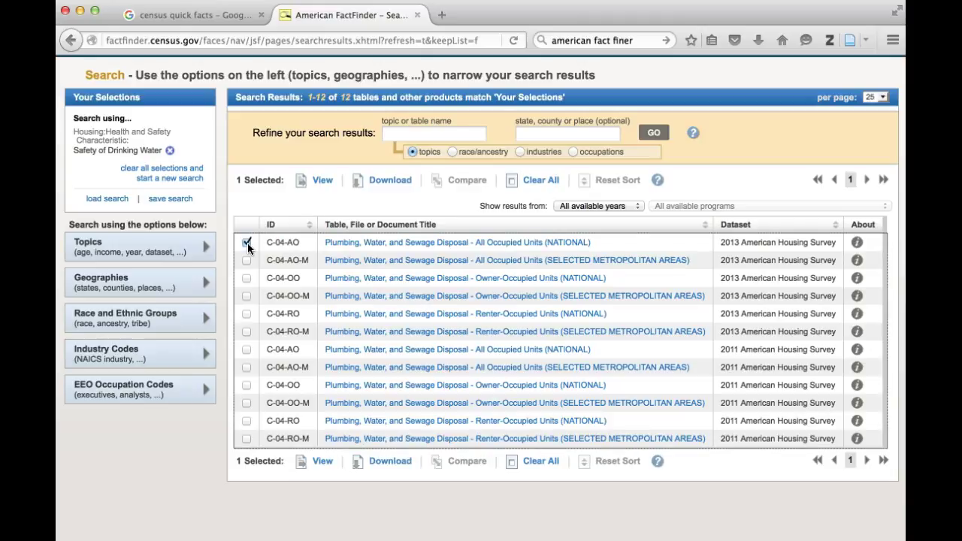
left_click(247, 261)
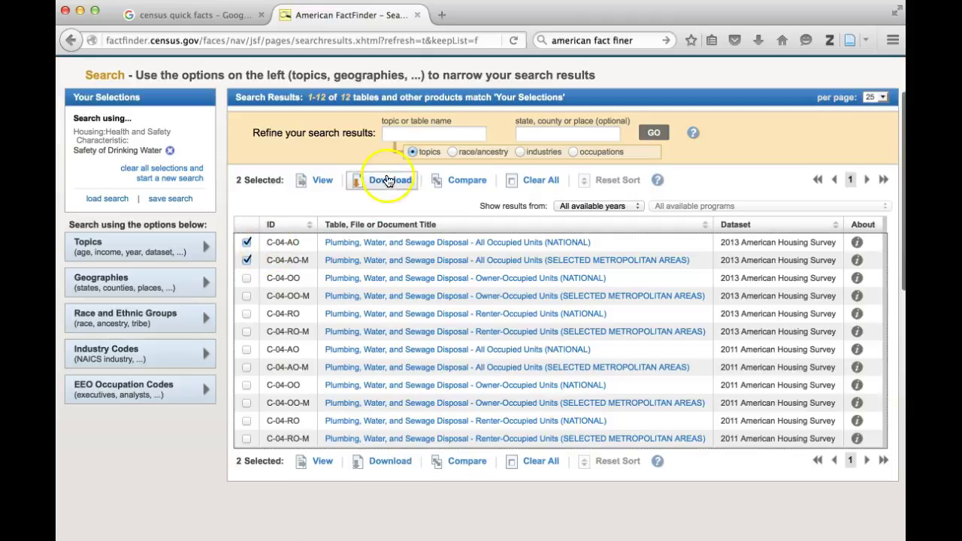
- Open the national 2013 table C-04-AO from the search results and view its figures on water source and drinking safety
left_click(404, 245)
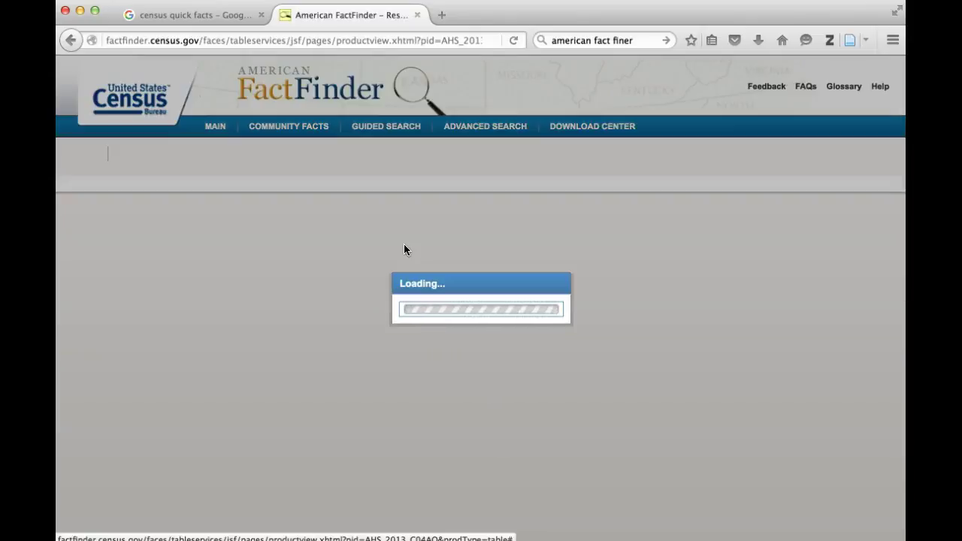
scroll(451, 310, "right", 1)
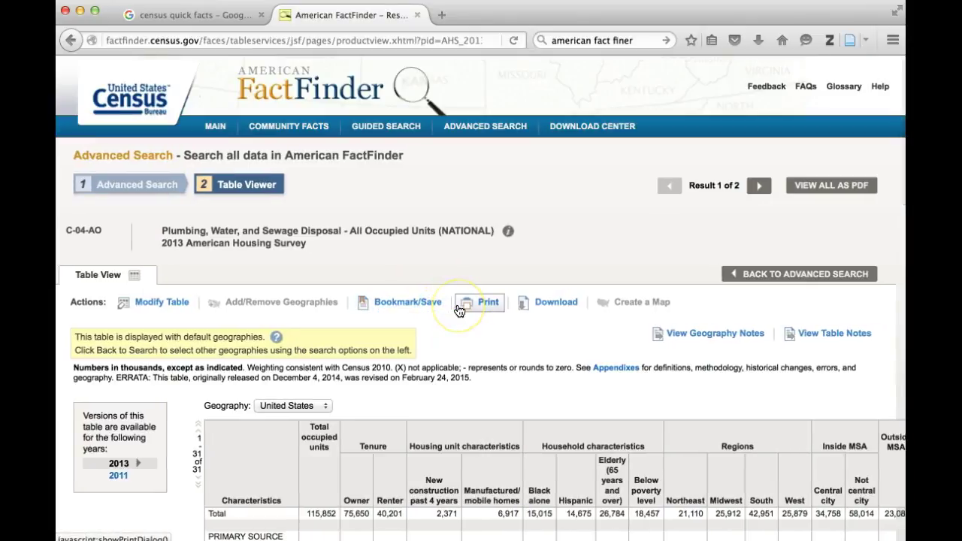
scroll(461, 393, "down", 1)
scroll(461, 395, "down", 5)
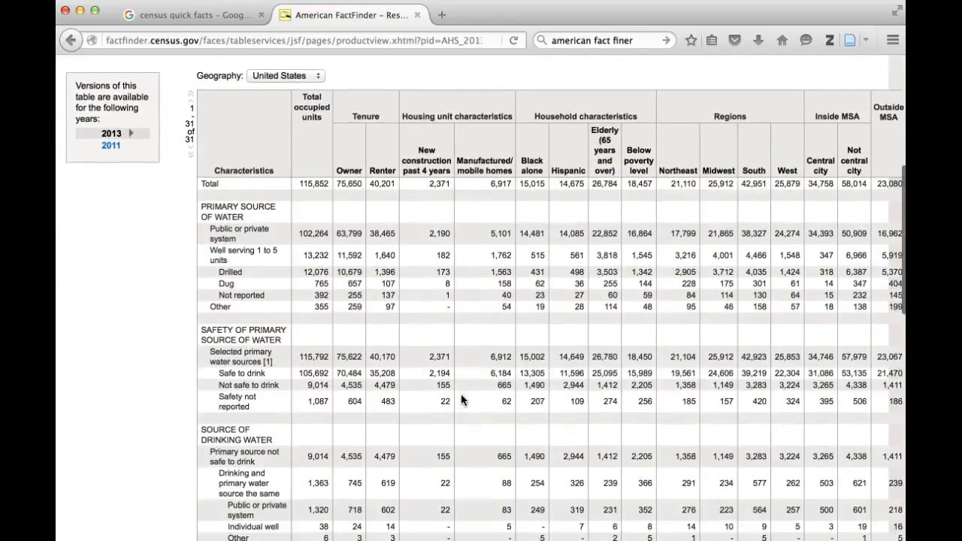
- Display the tools for modifying the C-04-AO table's rows and columns
scroll(460, 400, "up", 3)
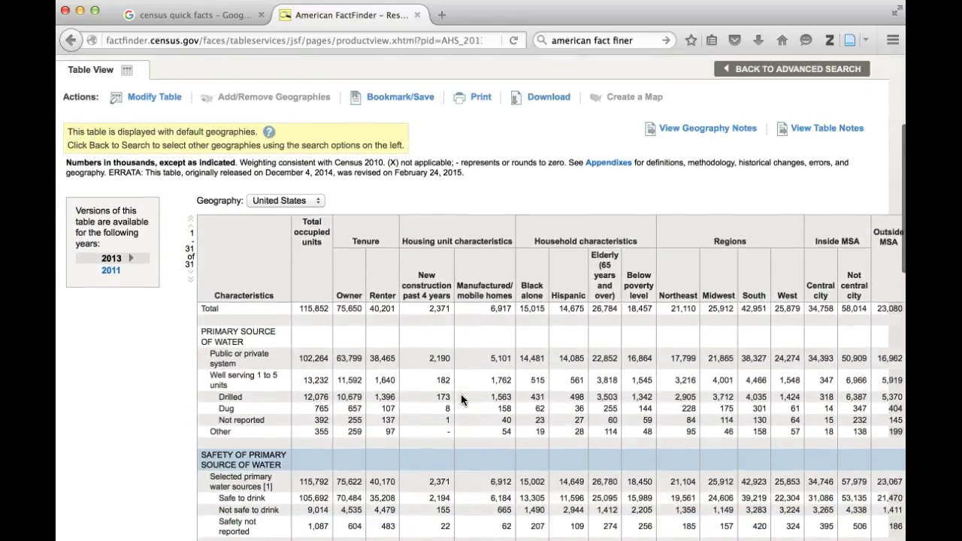
scroll(443, 410, "right", 1)
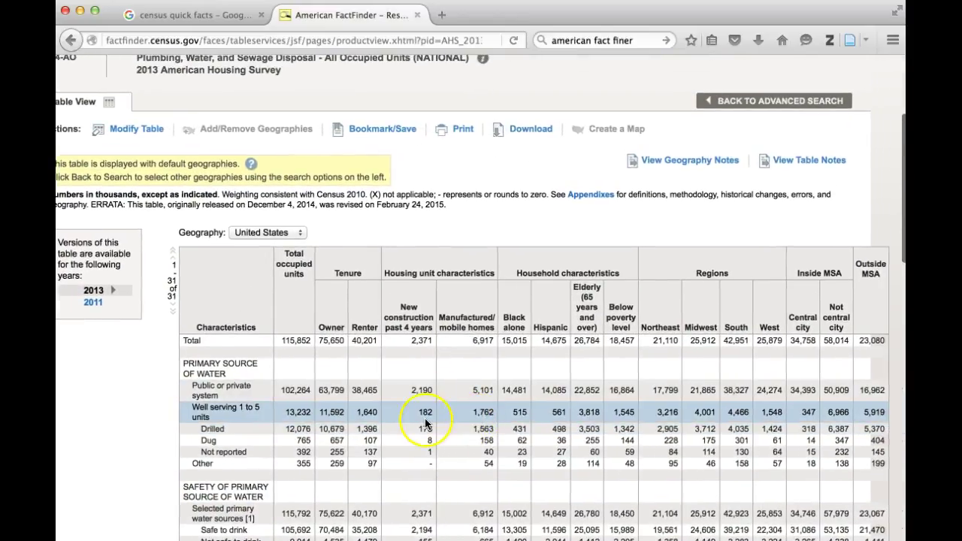
scroll(424, 425, "left", 2)
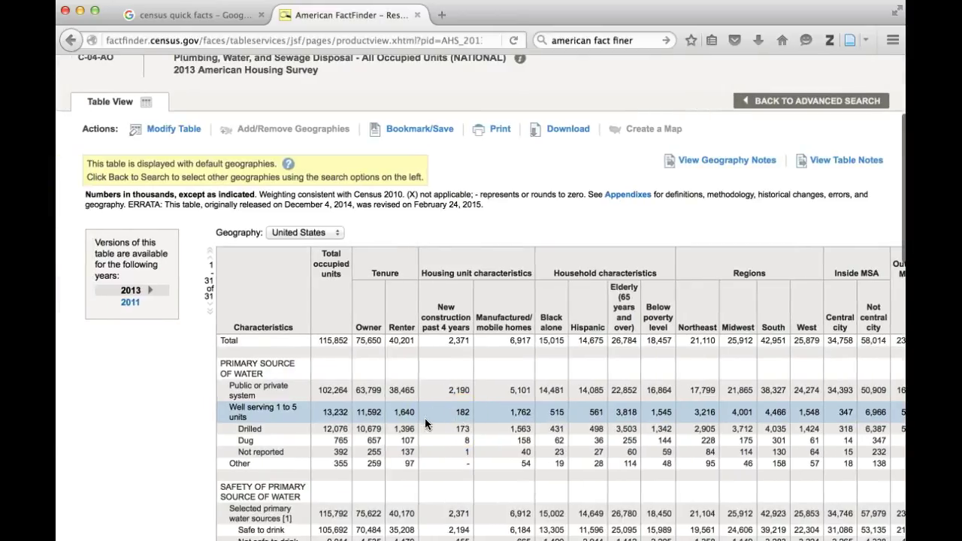
left_click(180, 131)
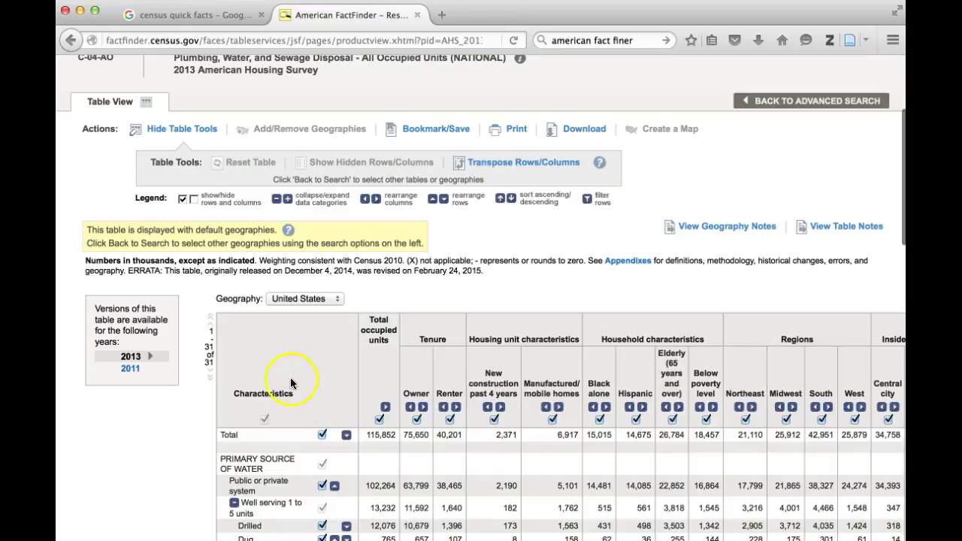
left_click(130, 369)
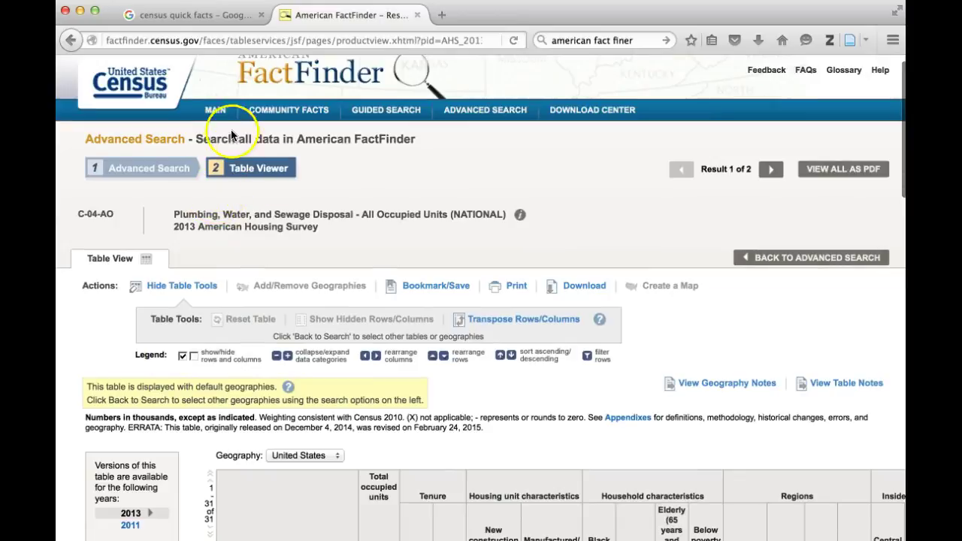
- Return to the FactFinder main page and examine its popular tables and the data programs listed under What We Provide
left_click(216, 110)
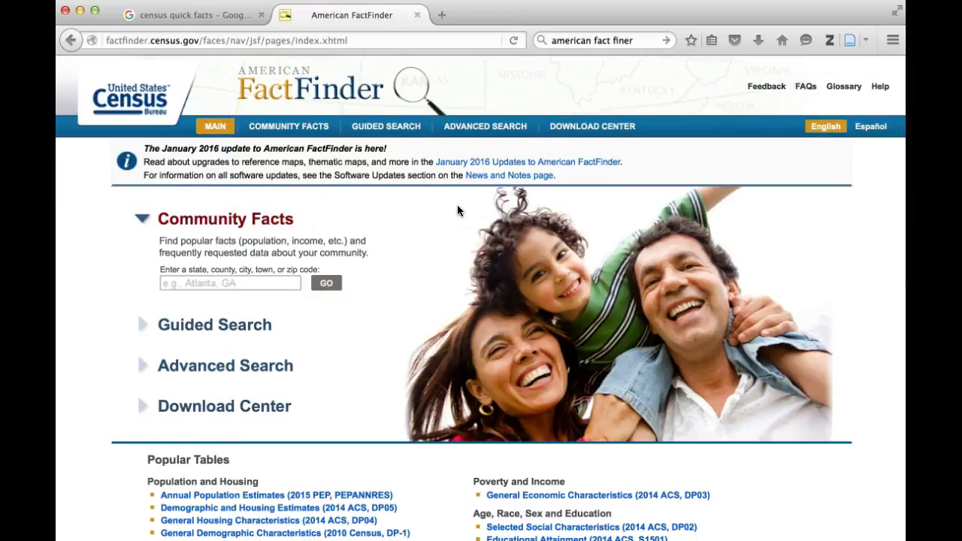
scroll(457, 210, "down", 5)
scroll(457, 210, "down", 3)
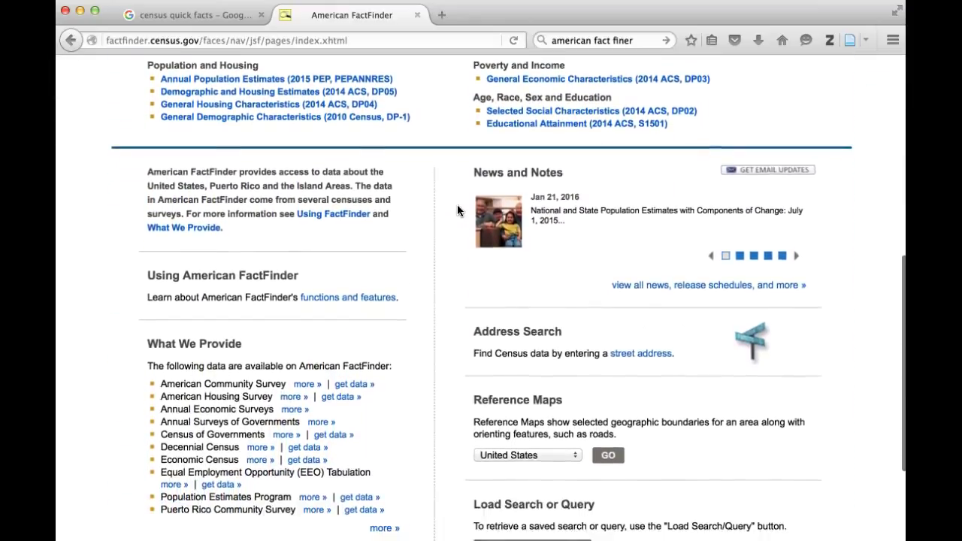
scroll(456, 210, "up", 3)
scroll(457, 211, "down", 2)
scroll(456, 211, "down", 3)
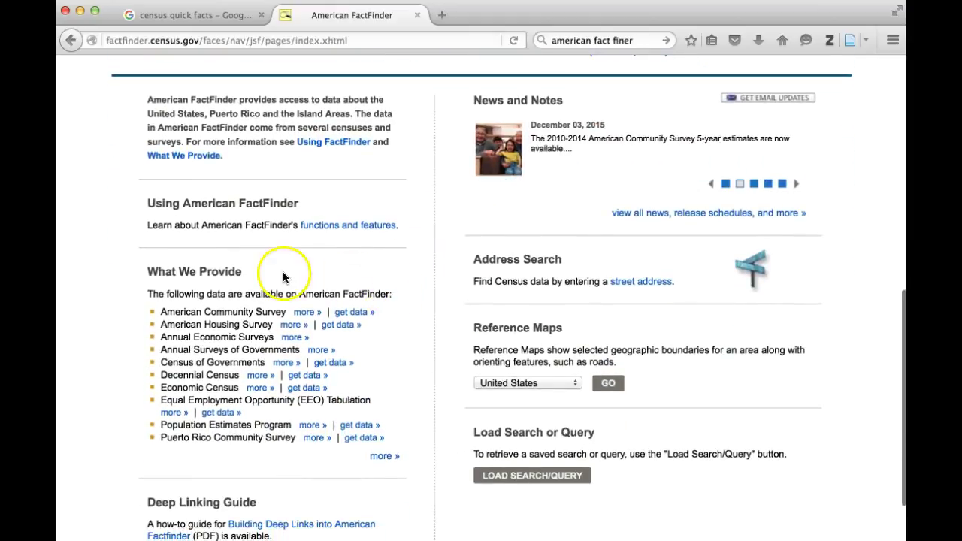
scroll(263, 316, "down", 2)
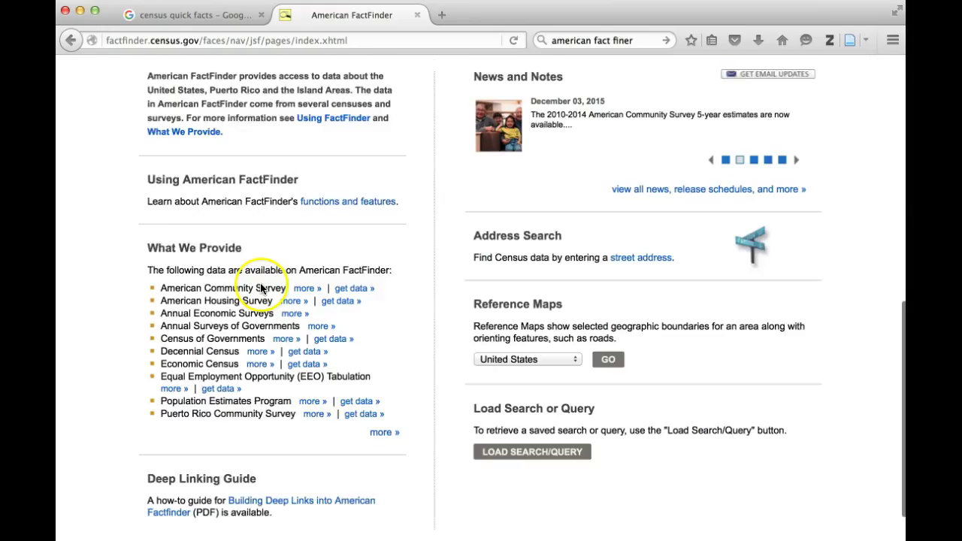
scroll(312, 316, "up", 10)
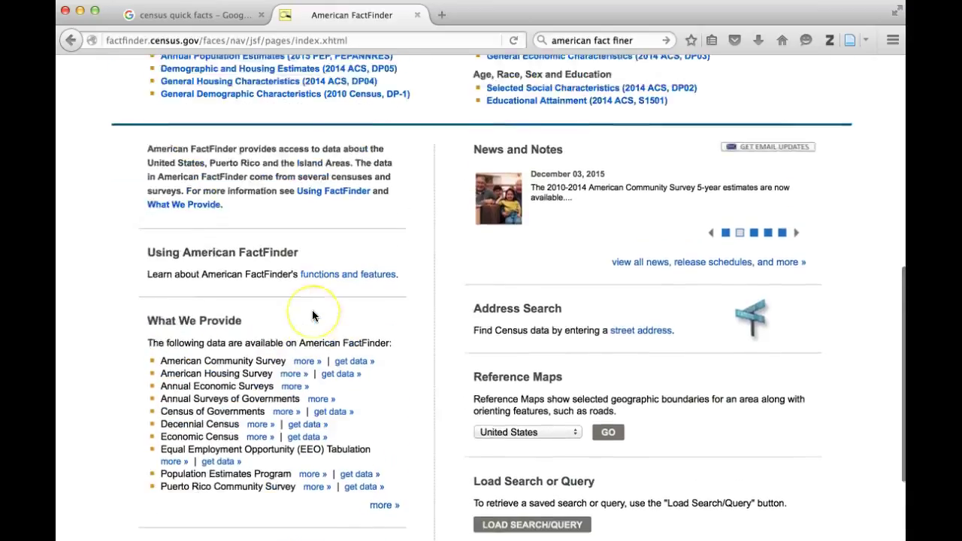
- Switch to the Google search for census quick facts and open the State and County QuickFacts result
left_click(214, 21)
left_click(251, 192)
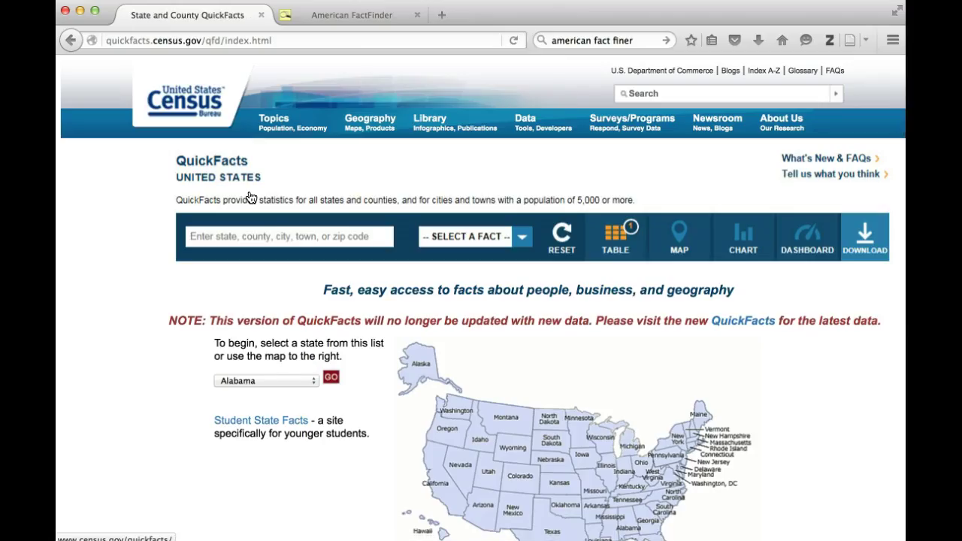
scroll(341, 305, "down", 2)
scroll(341, 305, "down", 3)
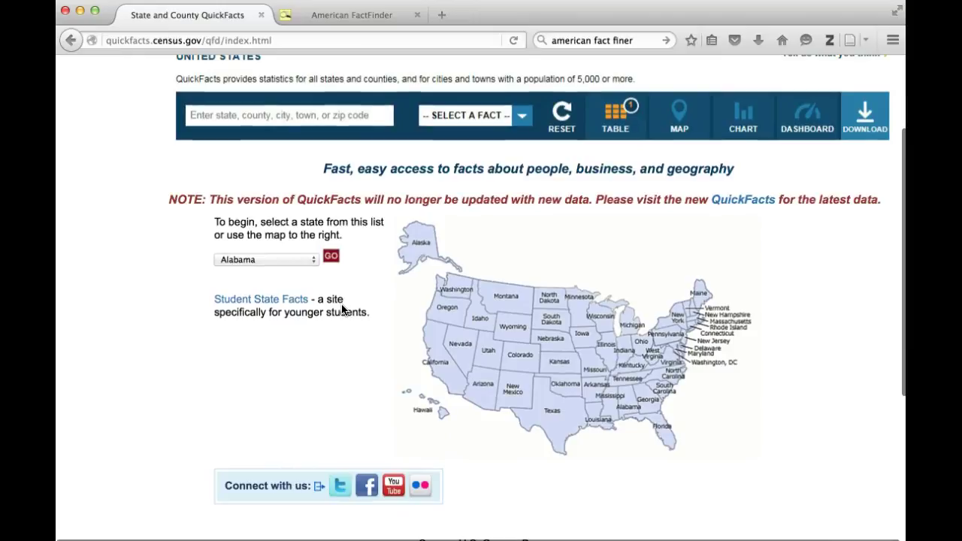
- Check the list of states offered on the QuickFacts start page and close it without choosing one
left_click(263, 294)
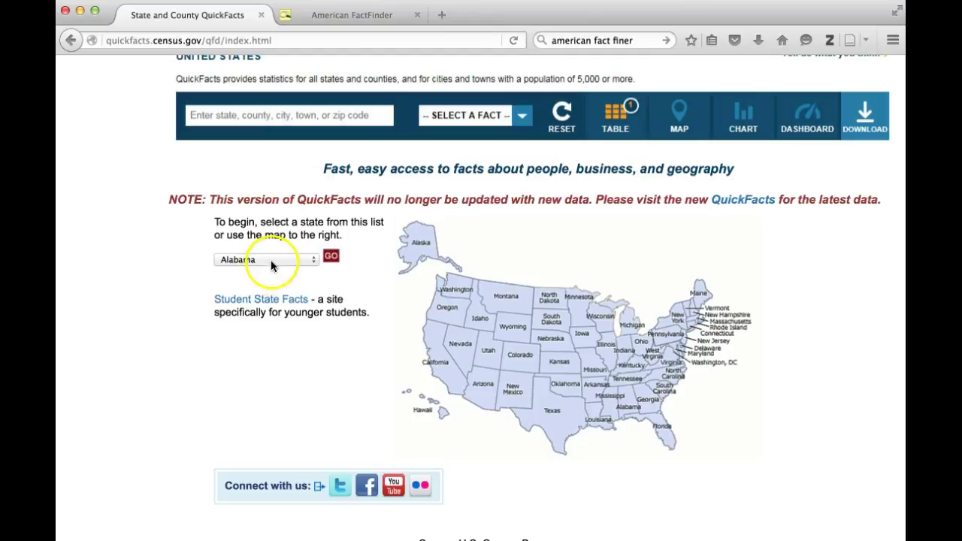
left_click(271, 262)
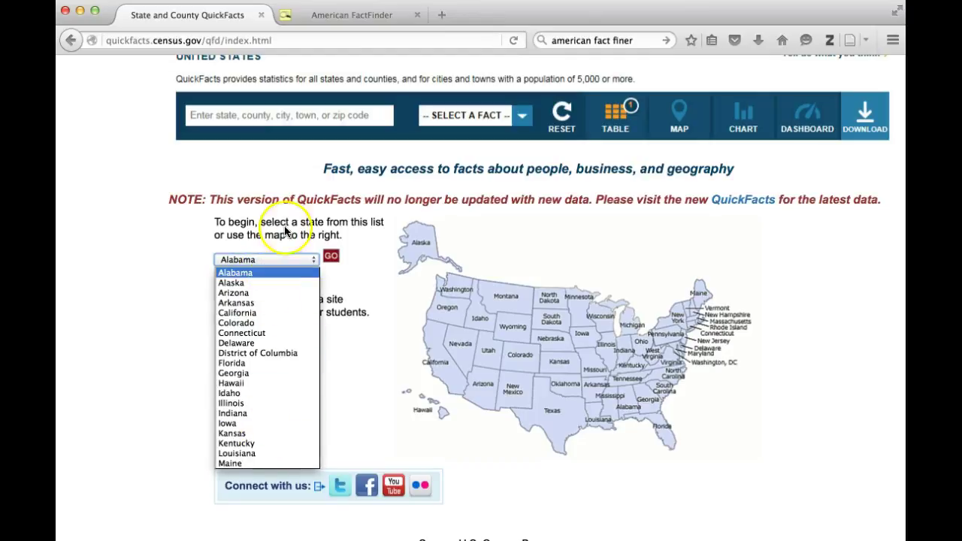
left_click(276, 172)
- Go from the old QuickFacts page to the new QuickFacts table for the United States through the place search banner
left_click(284, 120)
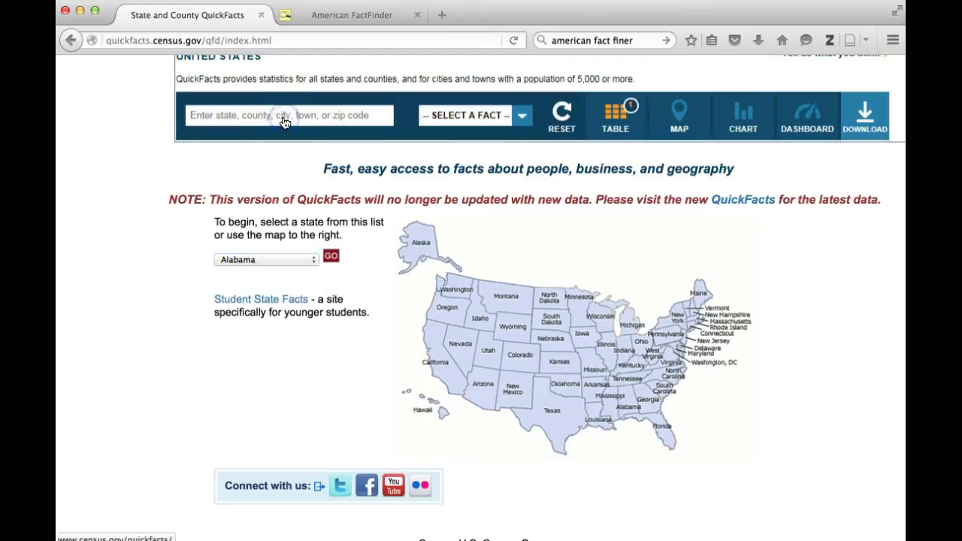
scroll(284, 122, "up", 1)
left_click(284, 142)
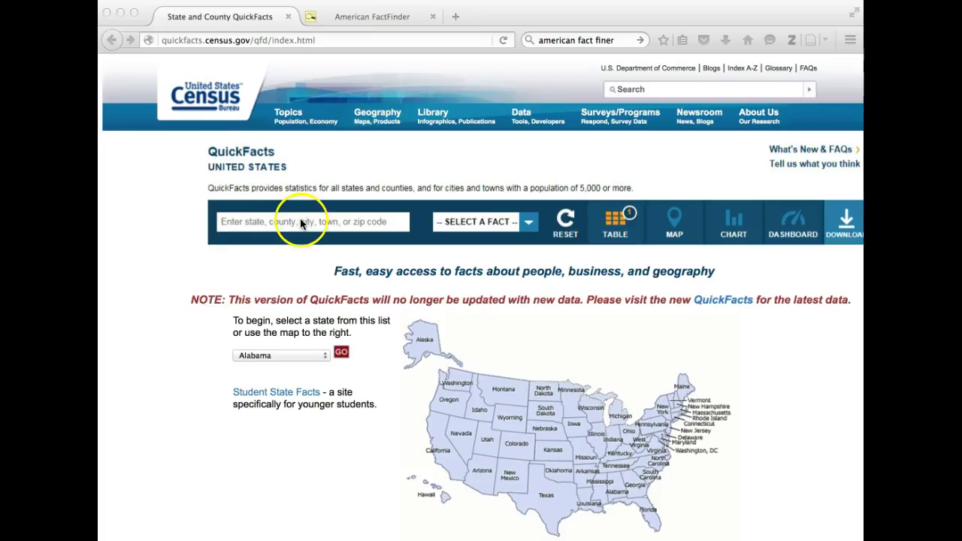
left_click(284, 141)
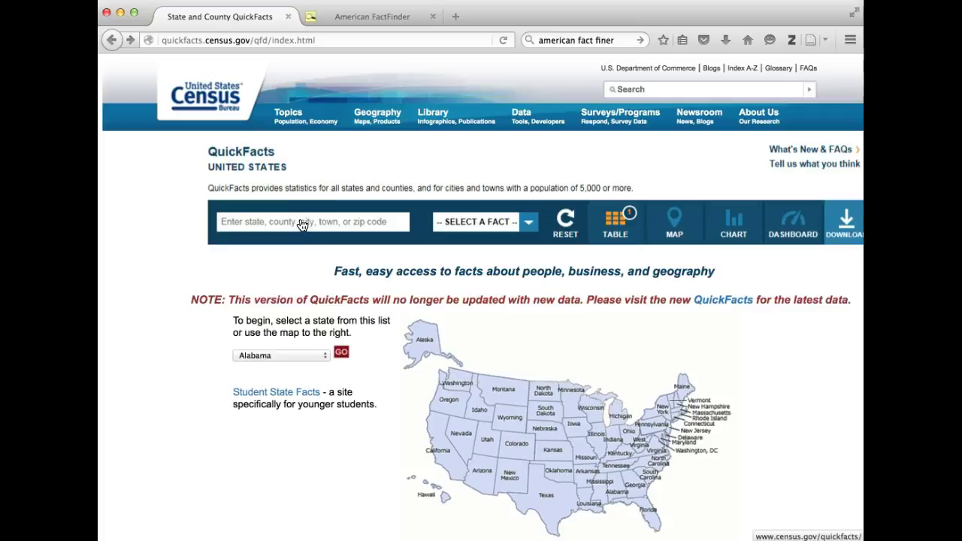
left_click(325, 218)
left_click(337, 220)
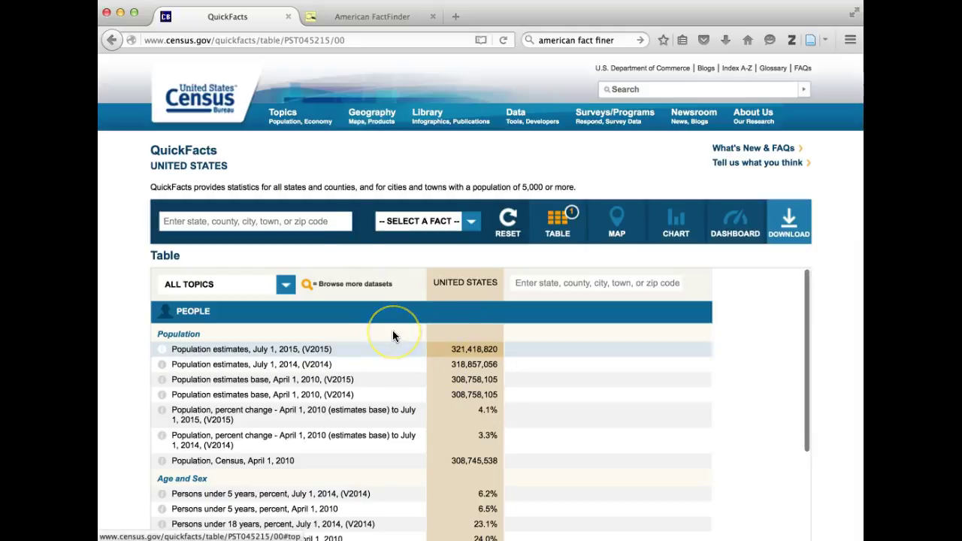
- Examine the population, age, race, population characteristics and housing facts in the United States table
scroll(392, 332, "down", 3)
scroll(392, 330, "down", 4)
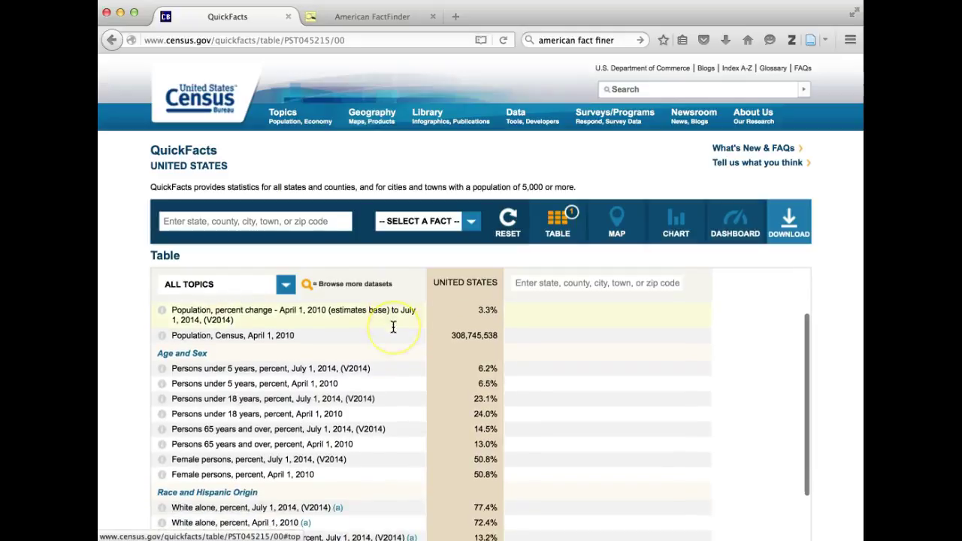
scroll(392, 327, "down", 4)
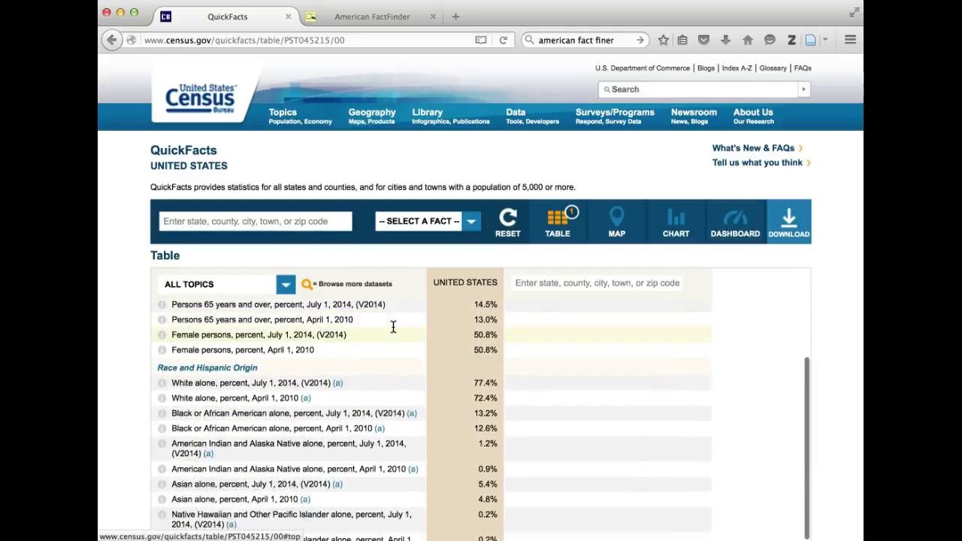
scroll(392, 327, "down", 3)
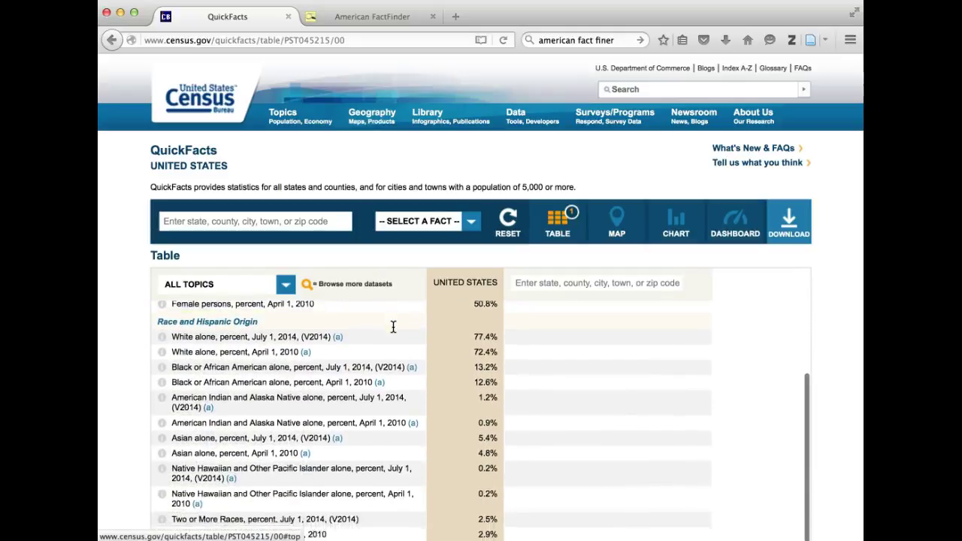
scroll(393, 327, "up", 12)
scroll(392, 327, "down", 20)
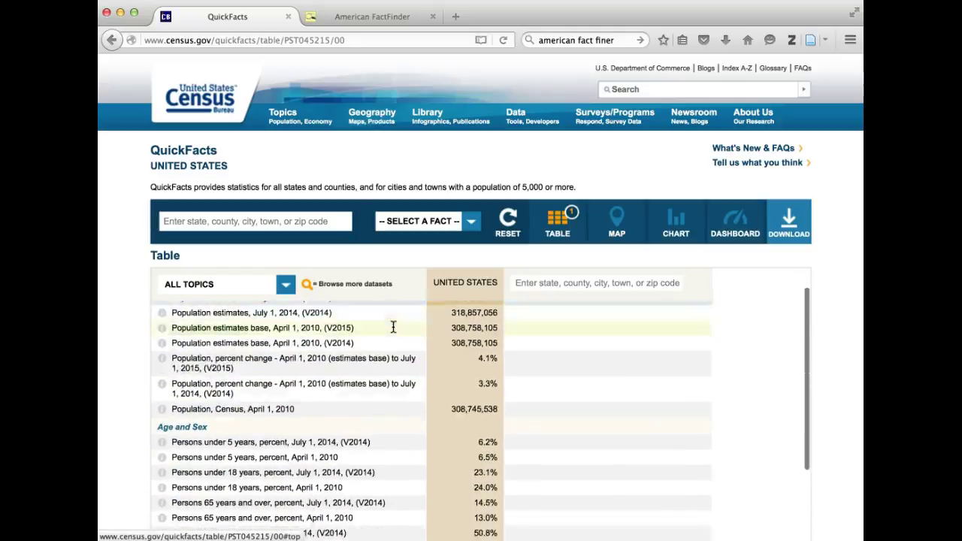
scroll(392, 327, "up", 20)
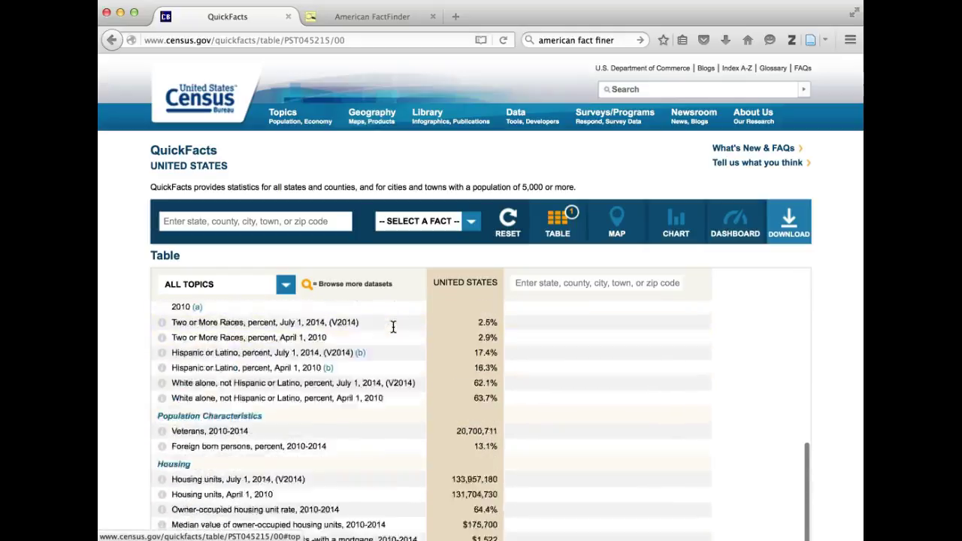
scroll(392, 327, "down", 3)
scroll(392, 327, "up", 3)
- Jump to the fact "In civilian labor force, total, percent of population age 16 years+, 2010-2014" and view the surrounding Economy facts
left_click(471, 223)
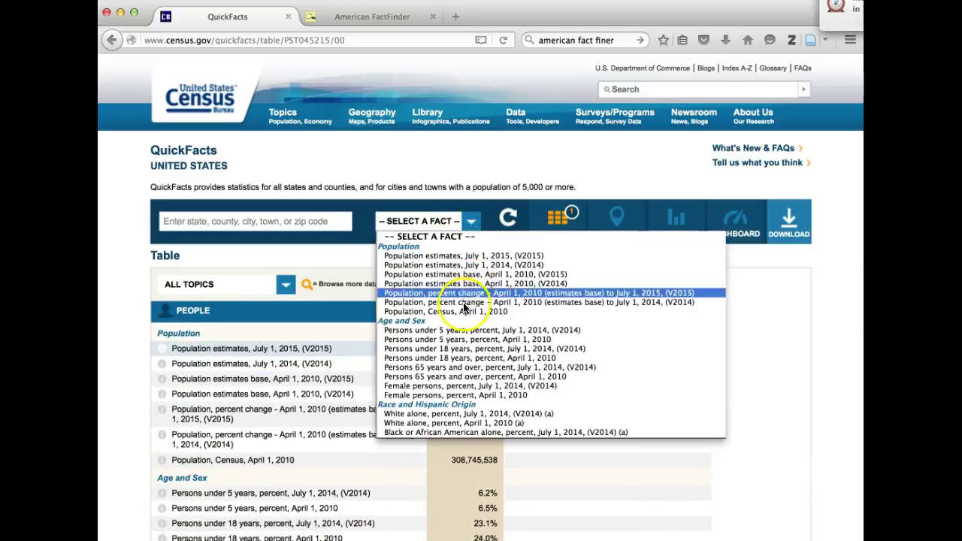
scroll(463, 304, "down", 7)
scroll(464, 307, "down", 6)
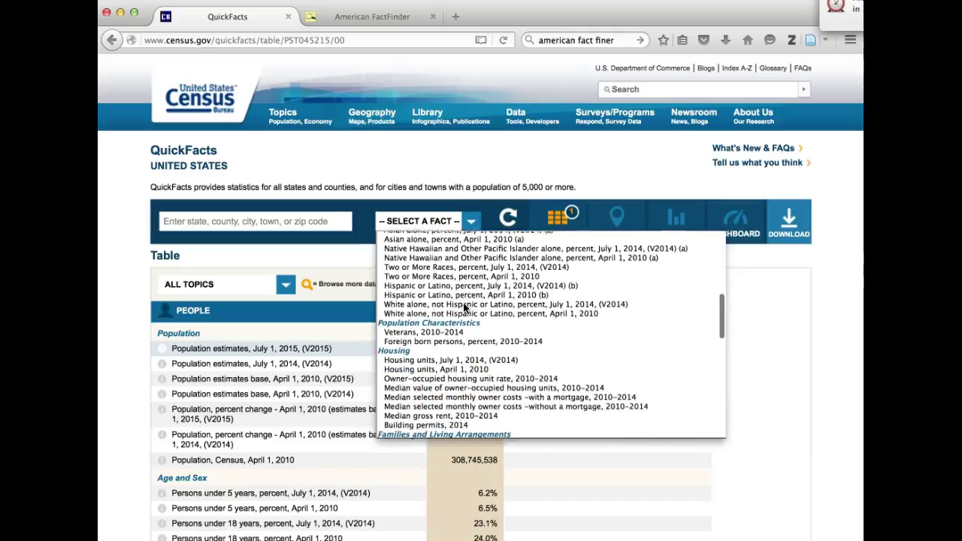
scroll(462, 302, "down", 6)
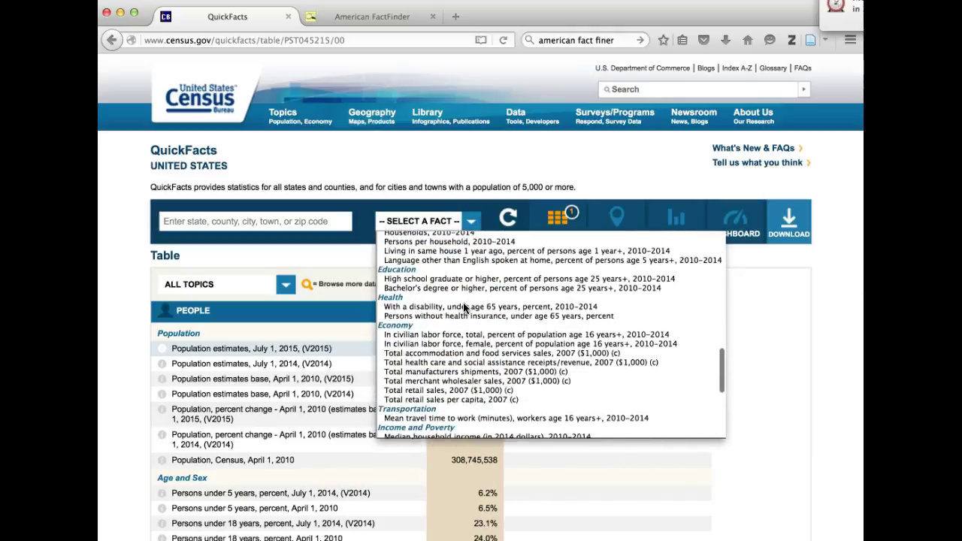
scroll(464, 306, "up", 5)
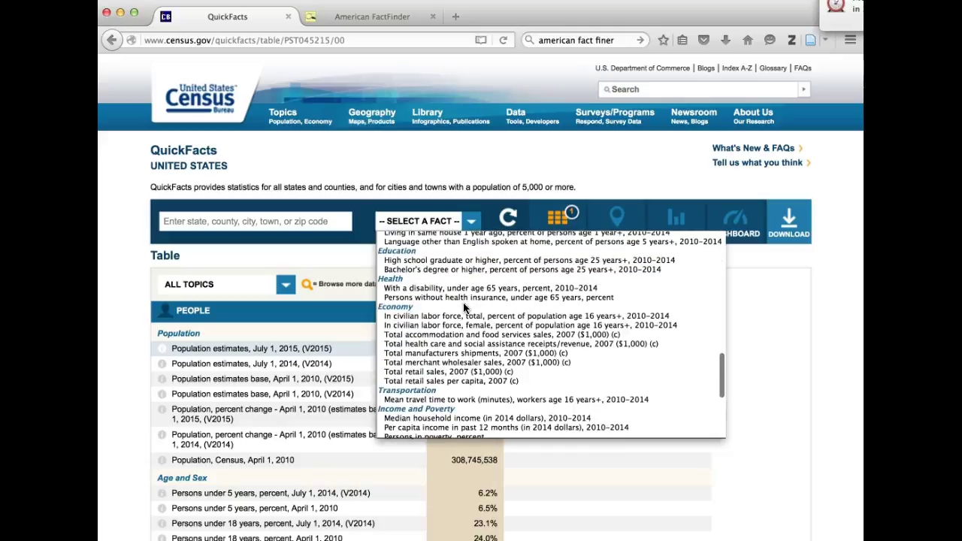
left_click(398, 316)
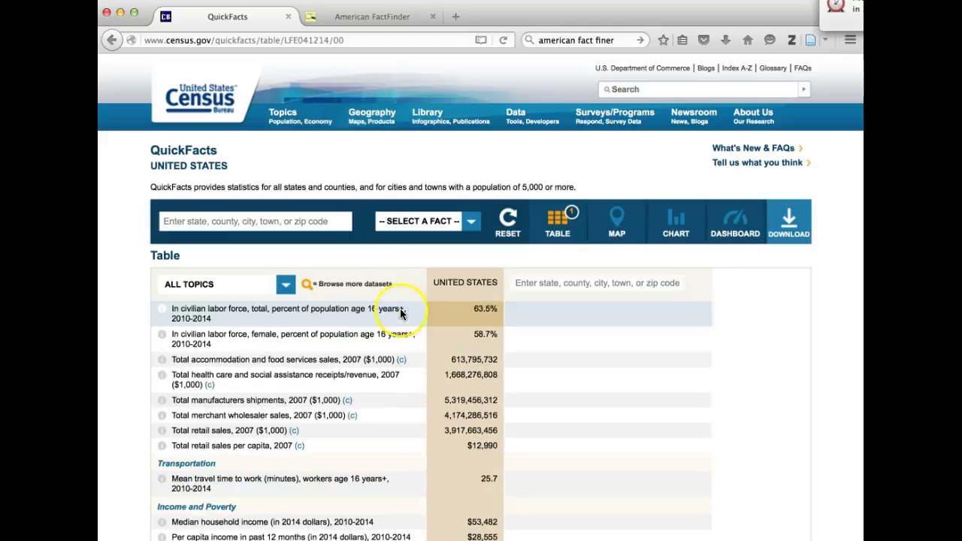
scroll(386, 343, "down", 1)
scroll(361, 386, "up", 3)
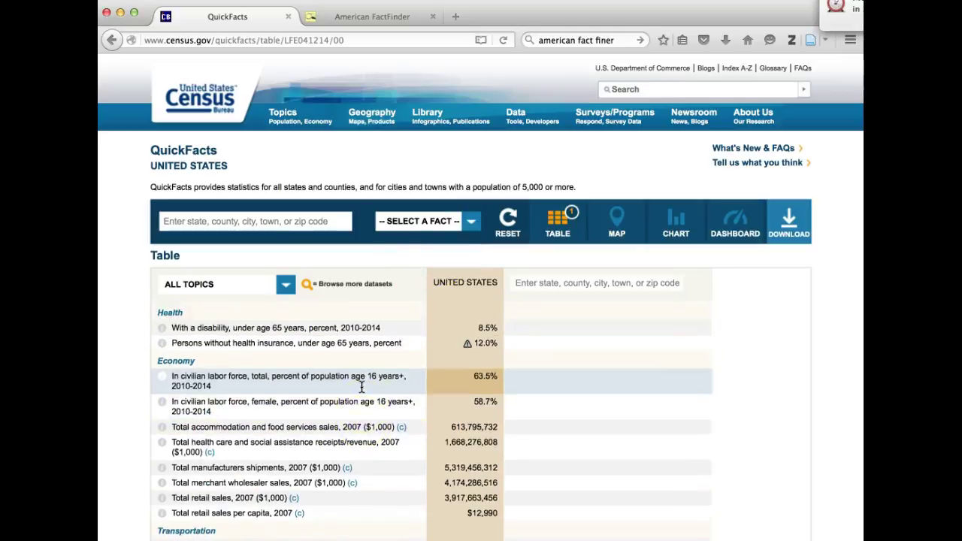
- Select the fact "Population estimates, July 1, 2015, (V2015)" for the United States table
scroll(360, 387, "down", 1)
left_click(471, 221)
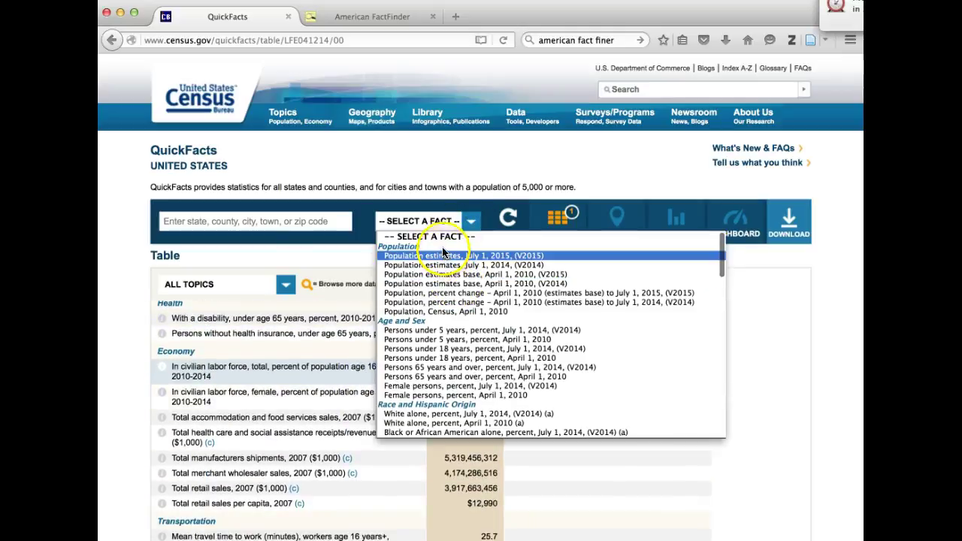
left_click(443, 255)
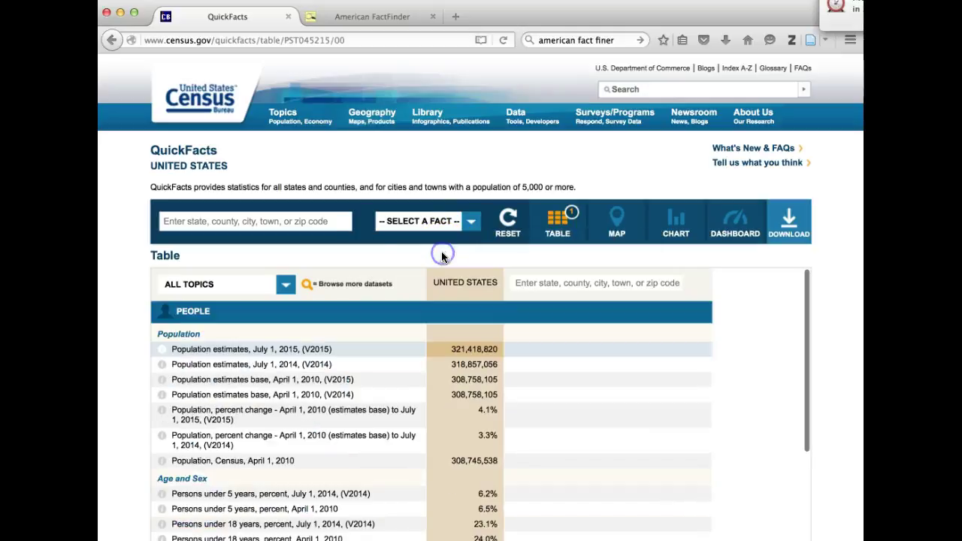
- Add the state of Minnesota to the QuickFacts table for comparison with the United States
left_click(277, 217)
type("M")
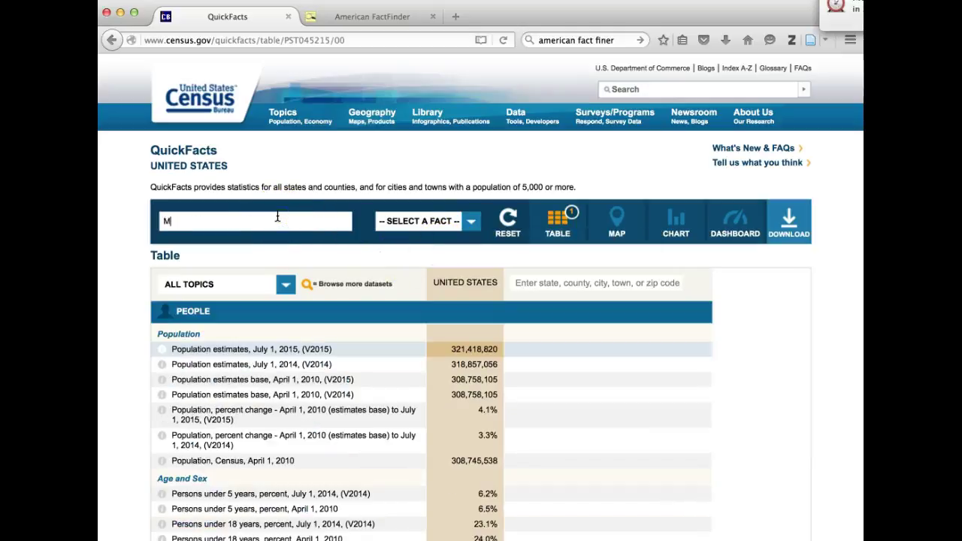
type("inneso")
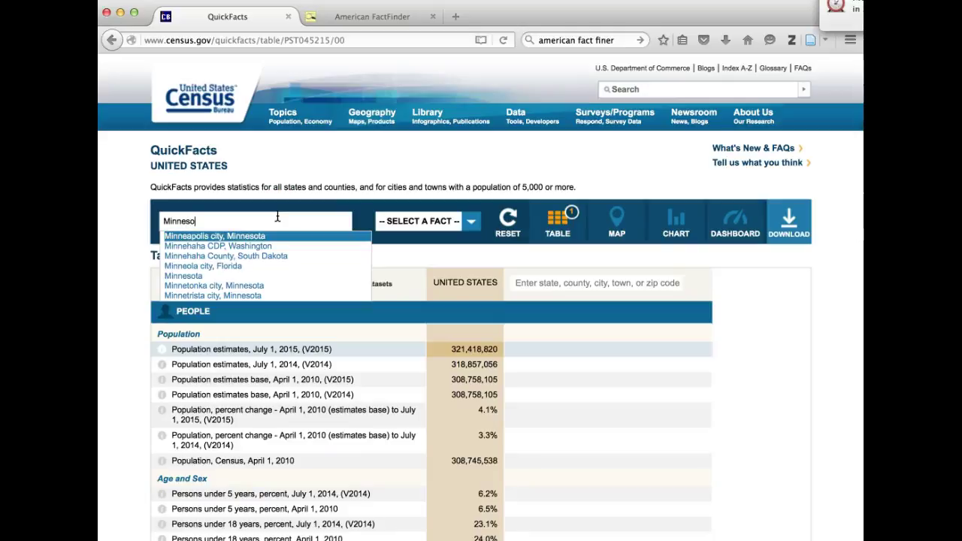
left_click(269, 237)
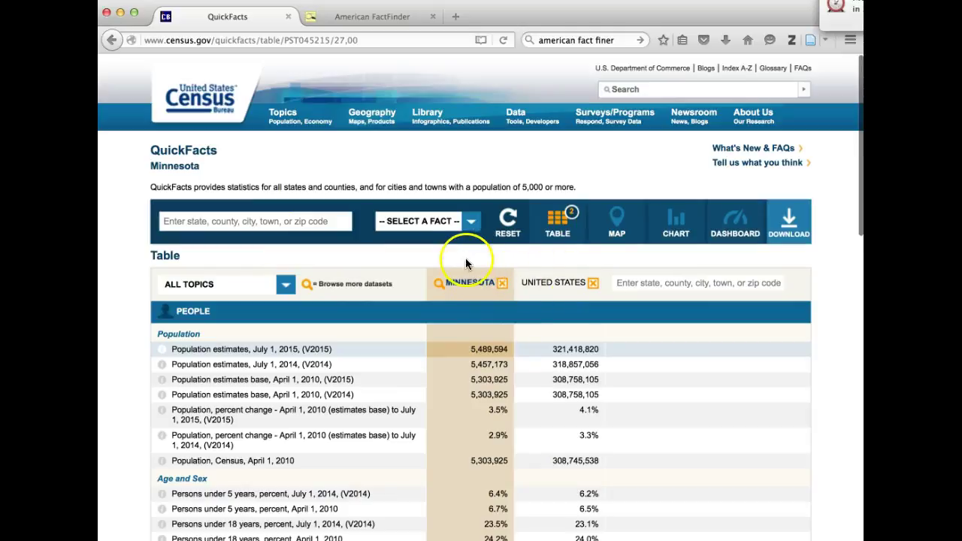
scroll(465, 301, "down", 1)
scroll(465, 307, "up", 1)
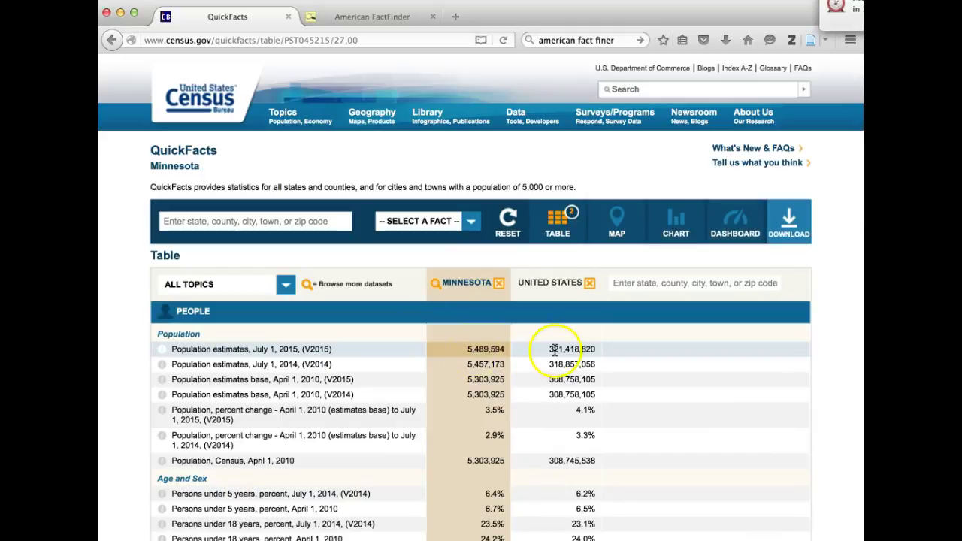
- Try to add a city to the table by searching for the place "Mankato, MN"
left_click(303, 220)
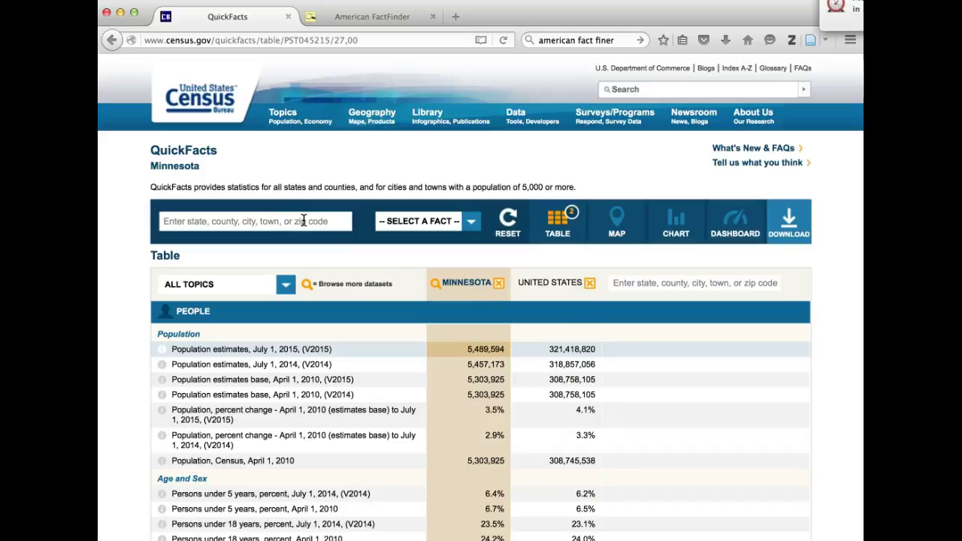
type("Mankato, M")
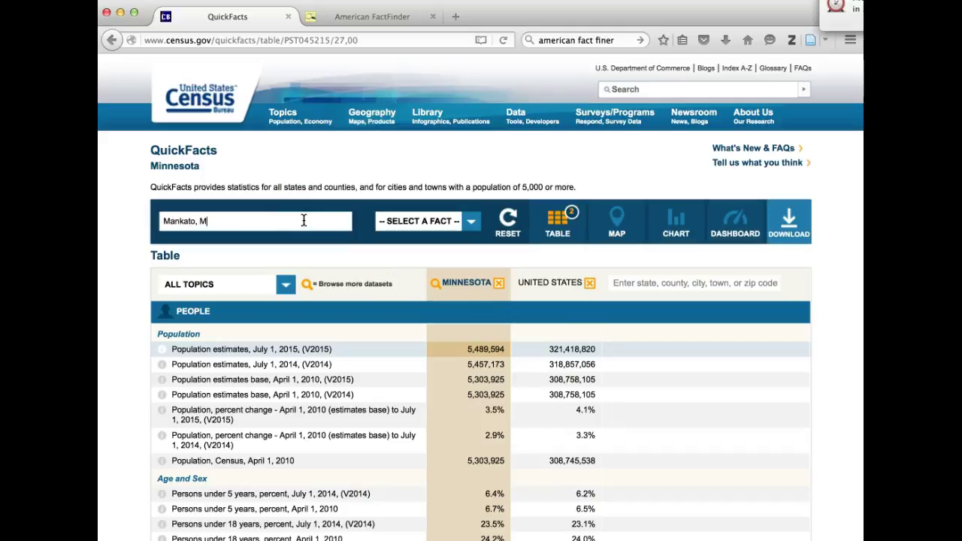
type("N")
key("Return")
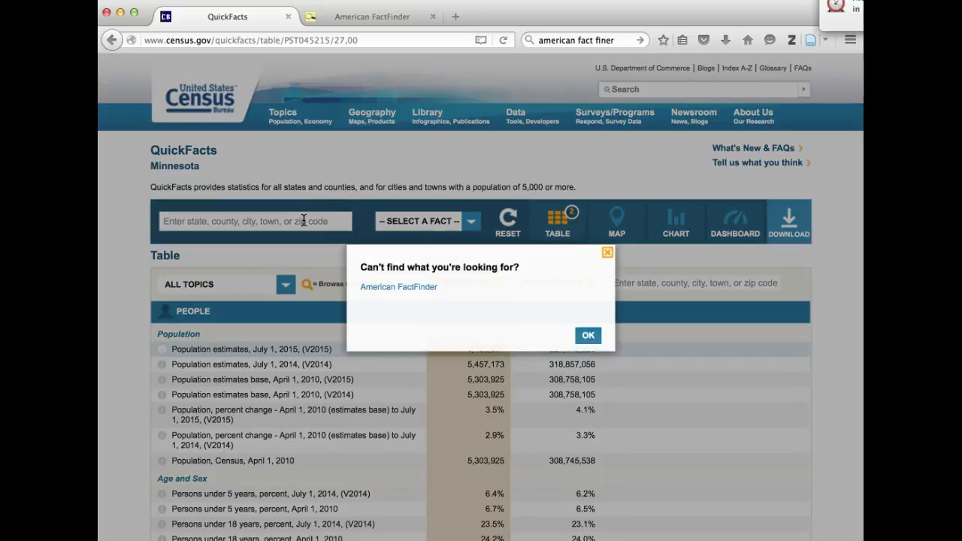
left_click(584, 338)
- Add Mankato city, Minnesota to the table and compare its population facts with Minnesota and the United States
left_click(300, 221)
type("Mankat")
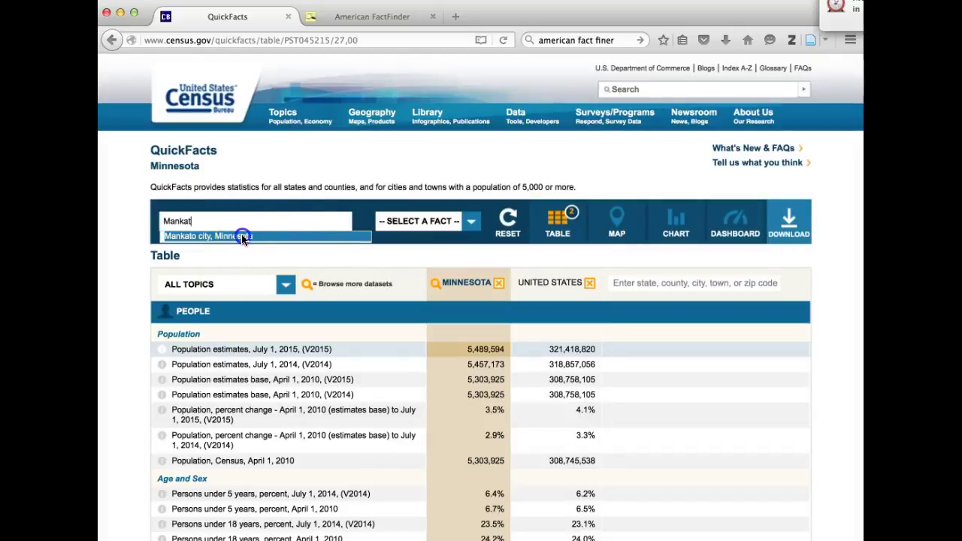
left_click(241, 236)
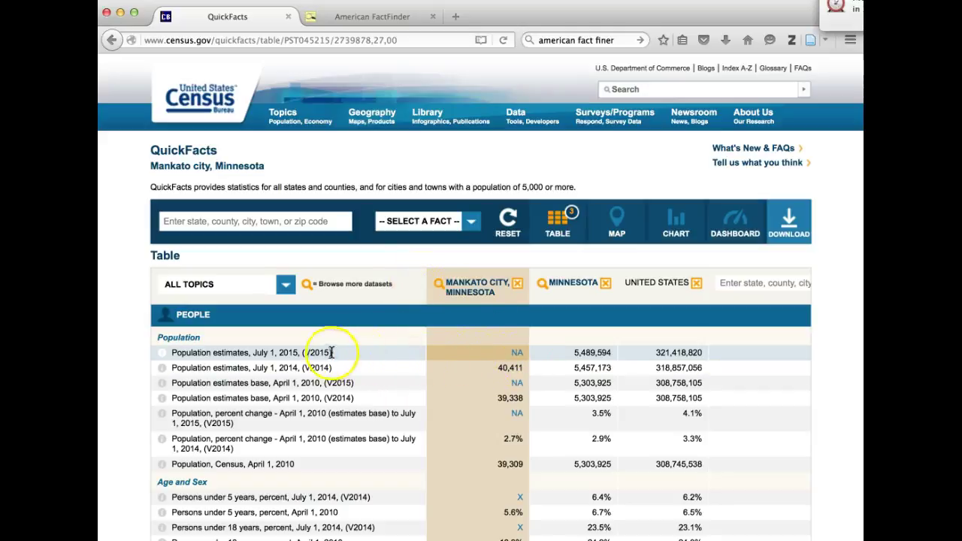
scroll(502, 379, "down", 4)
scroll(502, 379, "up", 1)
scroll(502, 379, "up", 2)
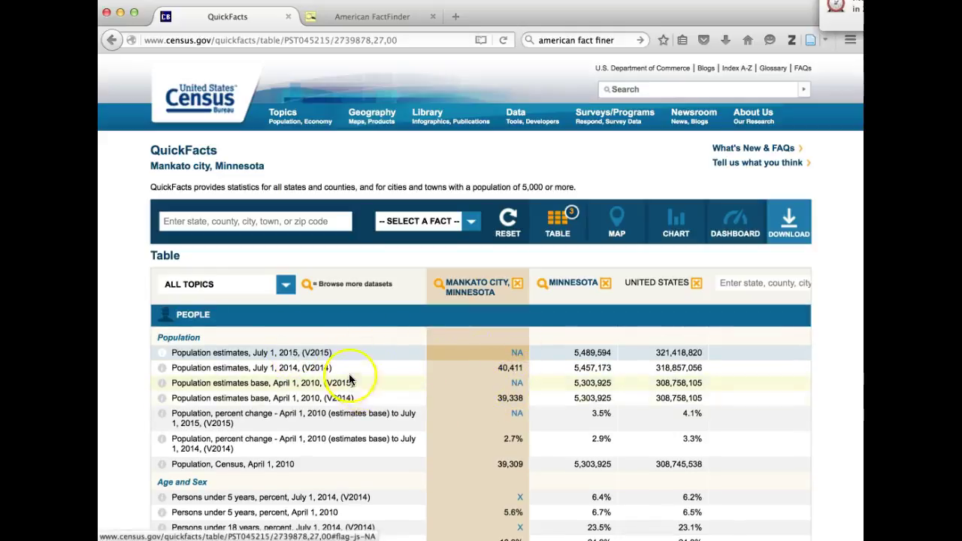
scroll(484, 413, "down", 1)
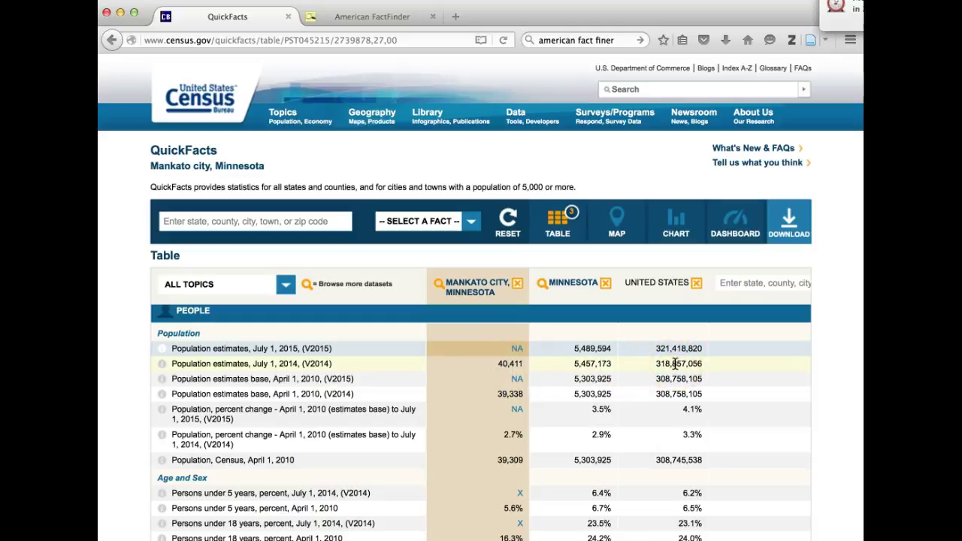
- View the July 1, 2015 population estimates as a map and check which geography levels it can be browsed by
left_click(614, 233)
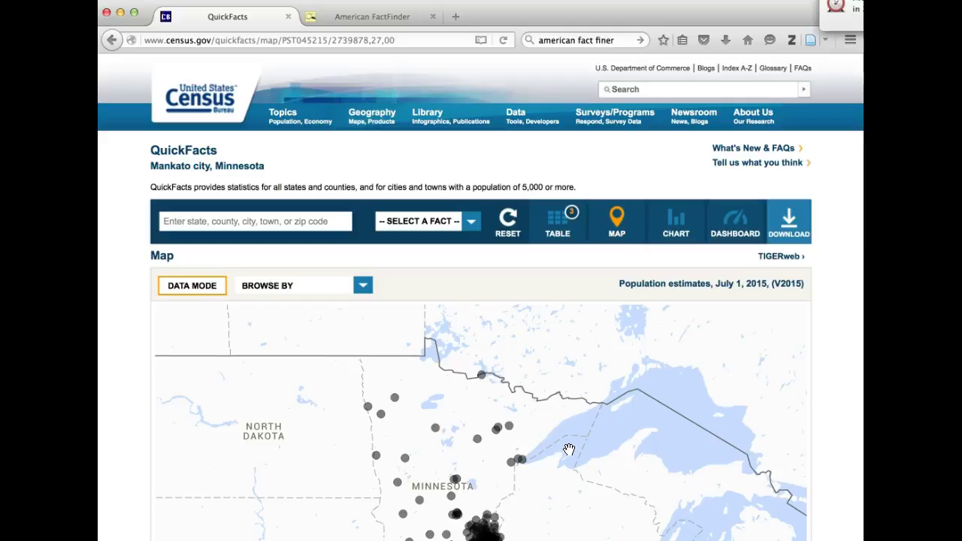
left_click(363, 285)
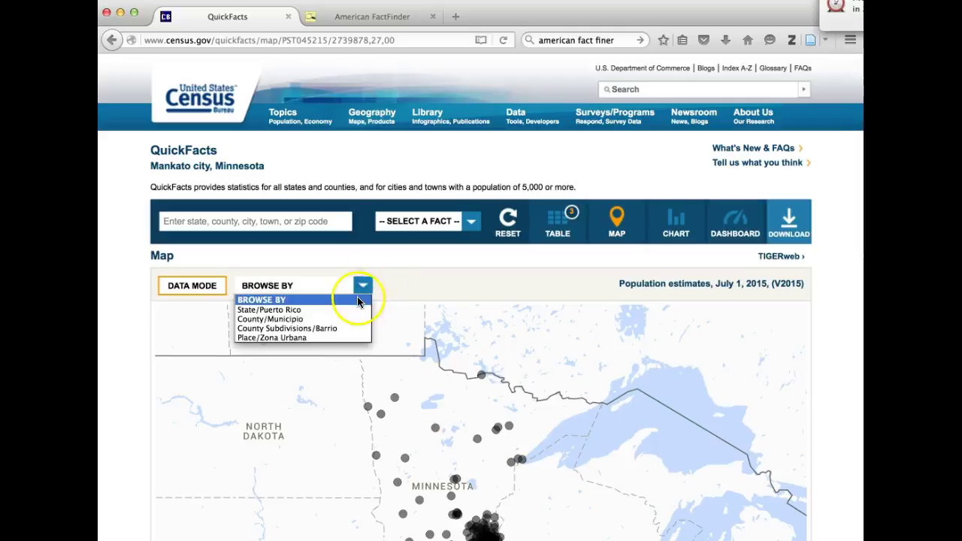
left_click(363, 284)
- View the July 1, 2015 population estimates as a chart of all locations, and return to the comparison table
left_click(668, 229)
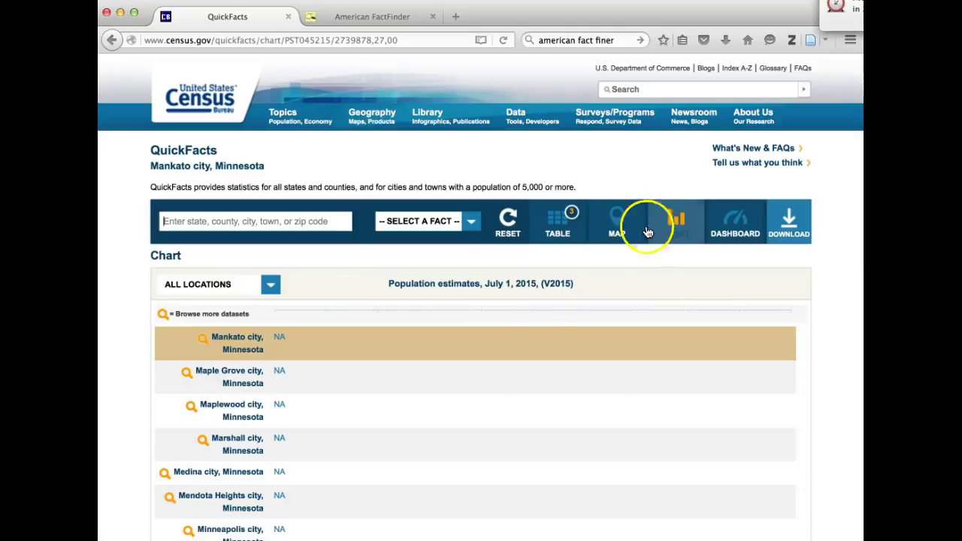
scroll(483, 464, "down", 10)
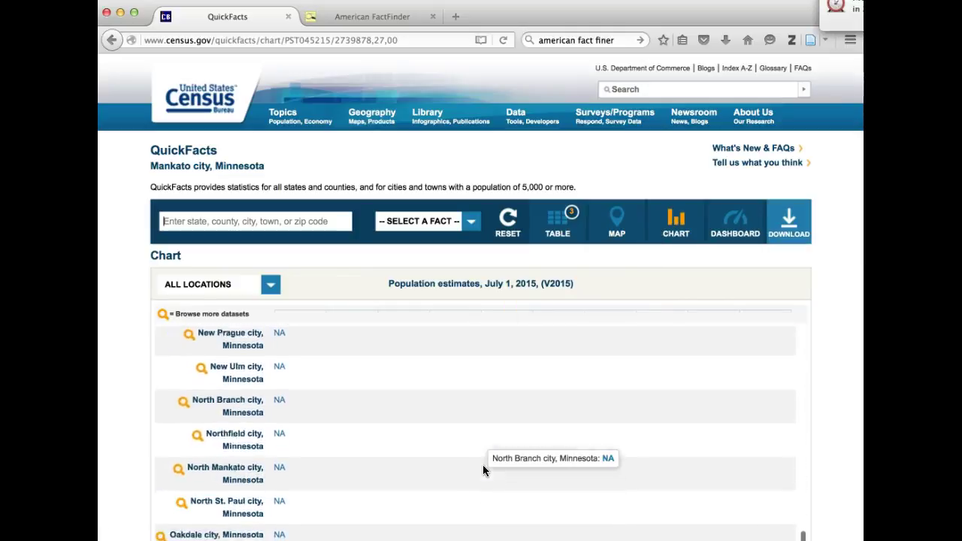
scroll(482, 464, "up", 10)
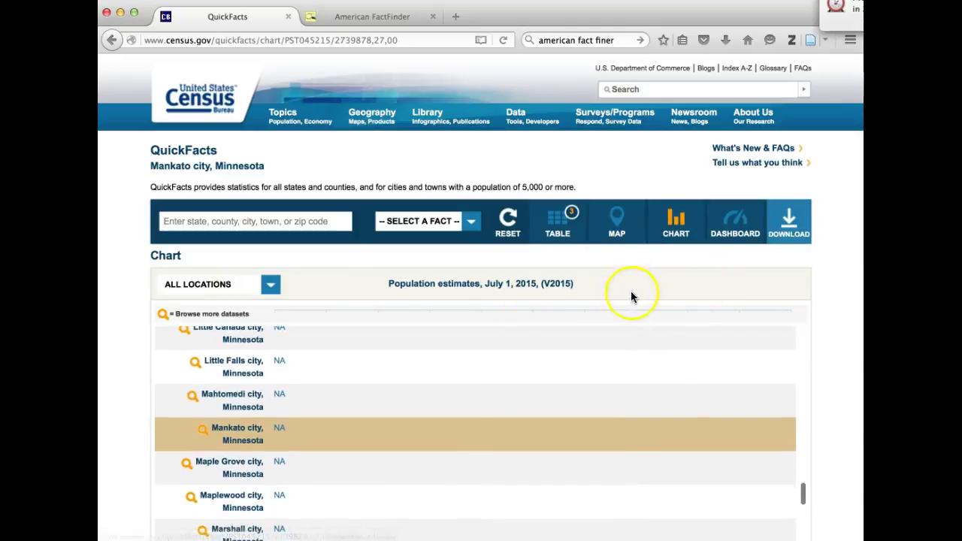
left_click(552, 236)
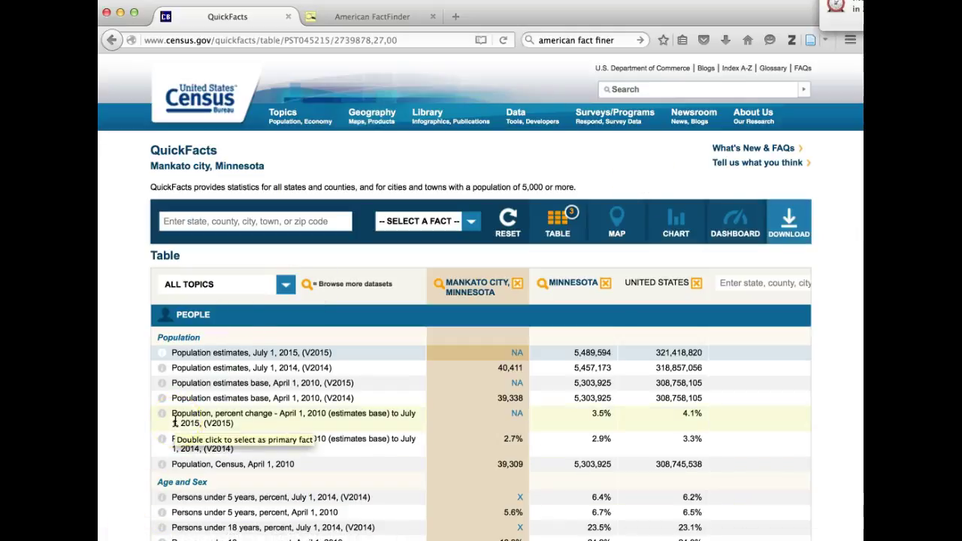
left_click(207, 366)
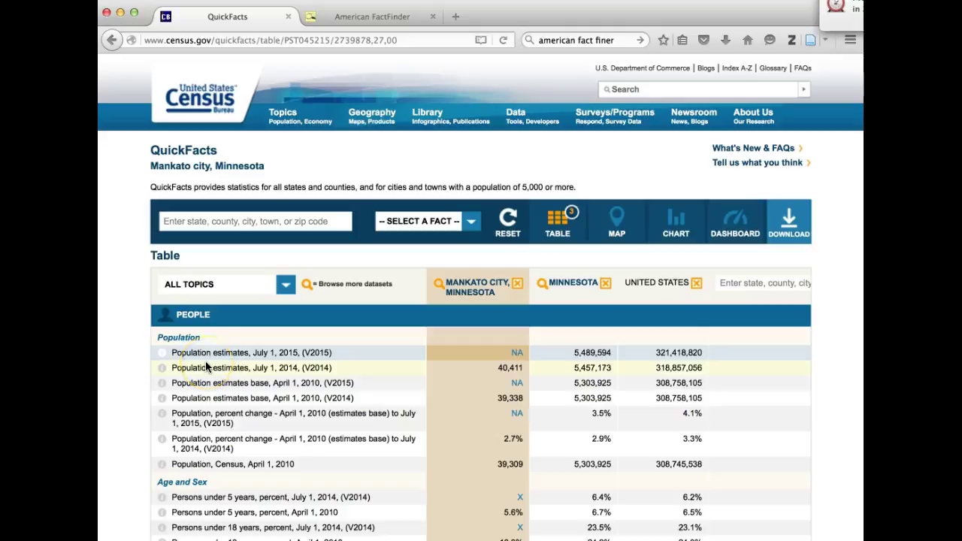
- Go to the Census library's Infographics page and look over the 2016 infographics and related topics
left_click(531, 122)
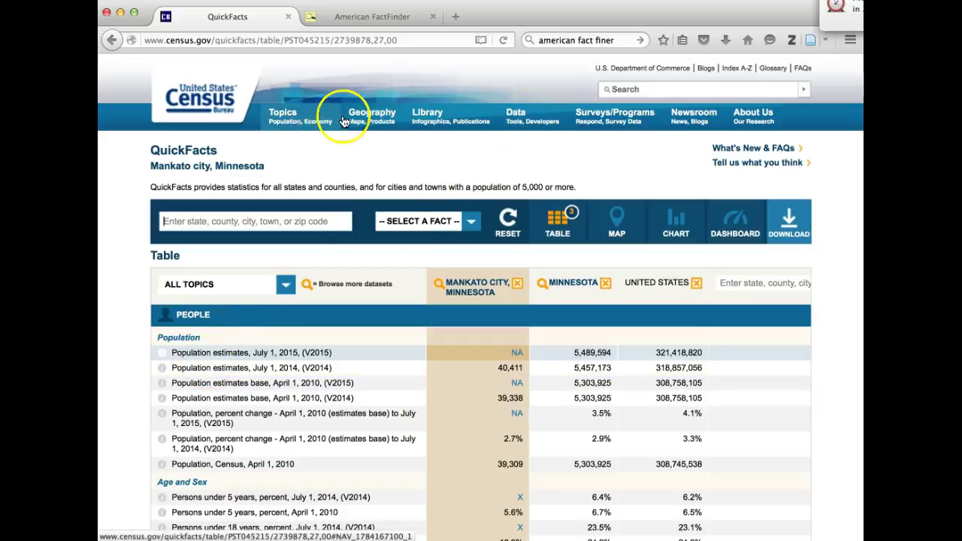
left_click(473, 118)
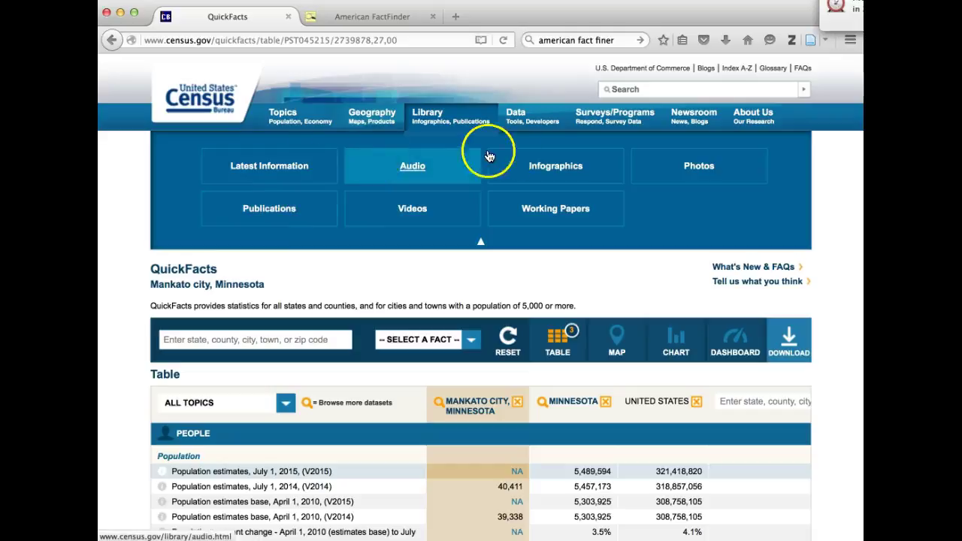
left_click(539, 166)
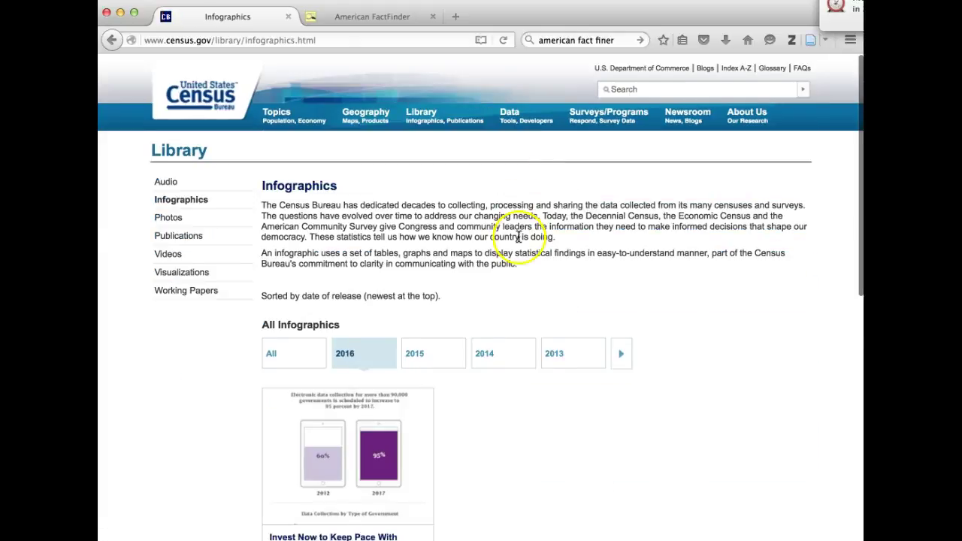
scroll(518, 236, "down", 2)
scroll(519, 237, "down", 5)
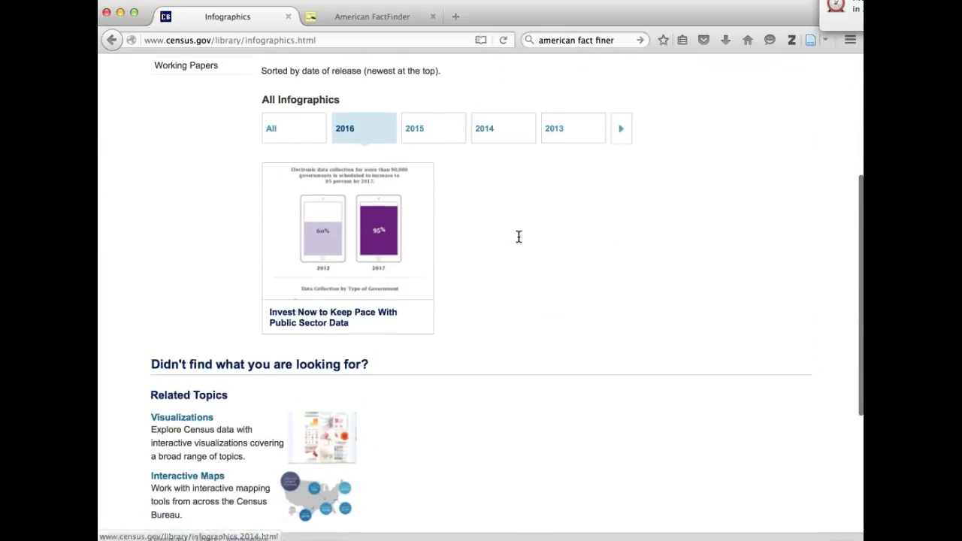
scroll(519, 237, "up", 5)
scroll(518, 237, "up", 2)
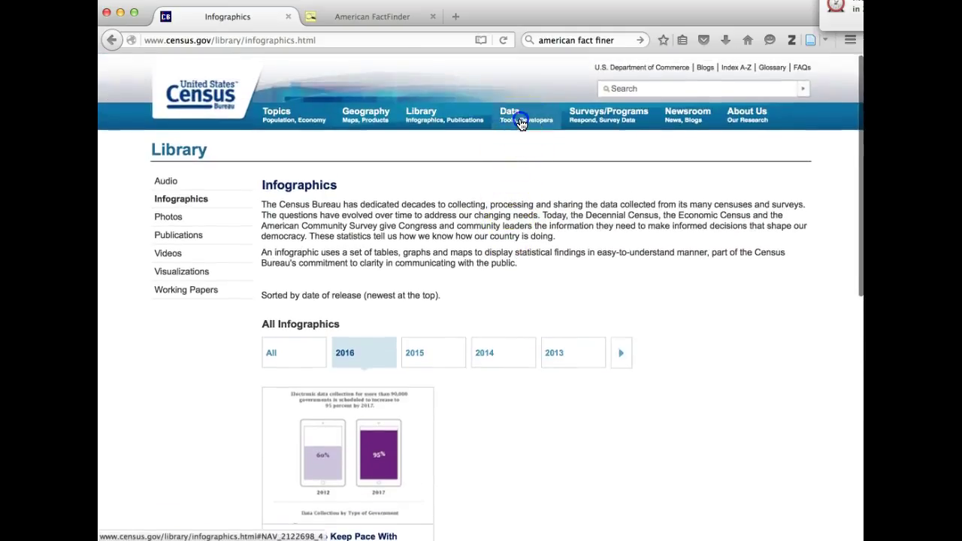
- Find the Population Clock among the Census data tools and apps, and view its U.S. and world population figures
left_click(520, 122)
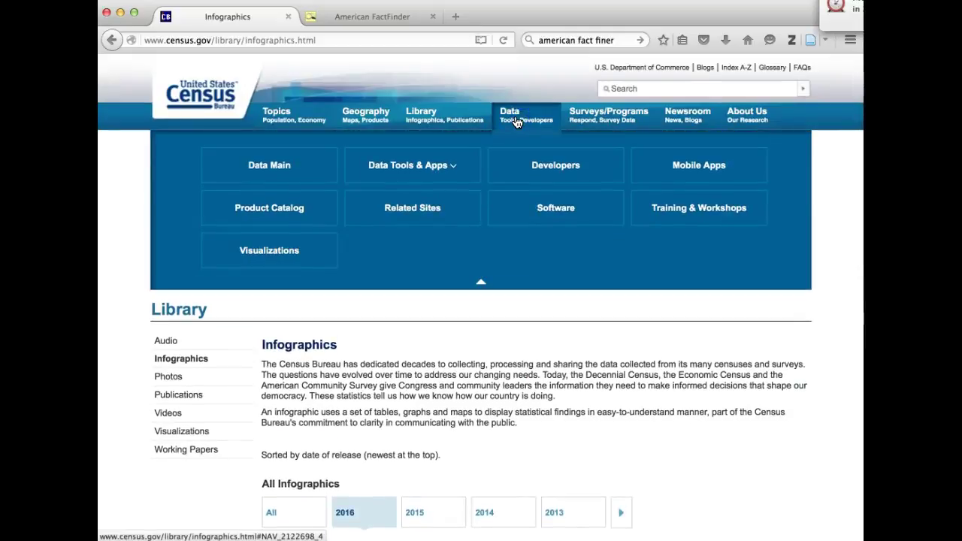
left_click(278, 164)
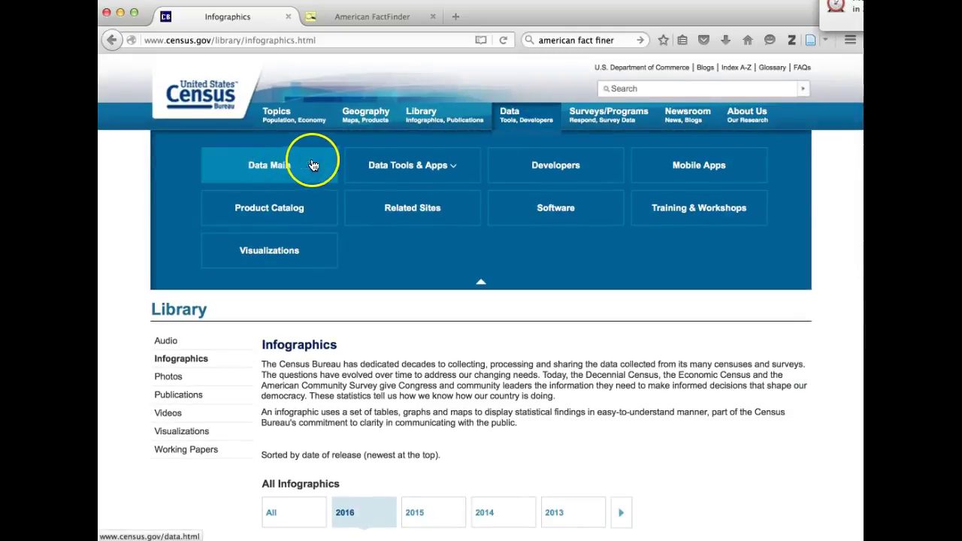
left_click(426, 167)
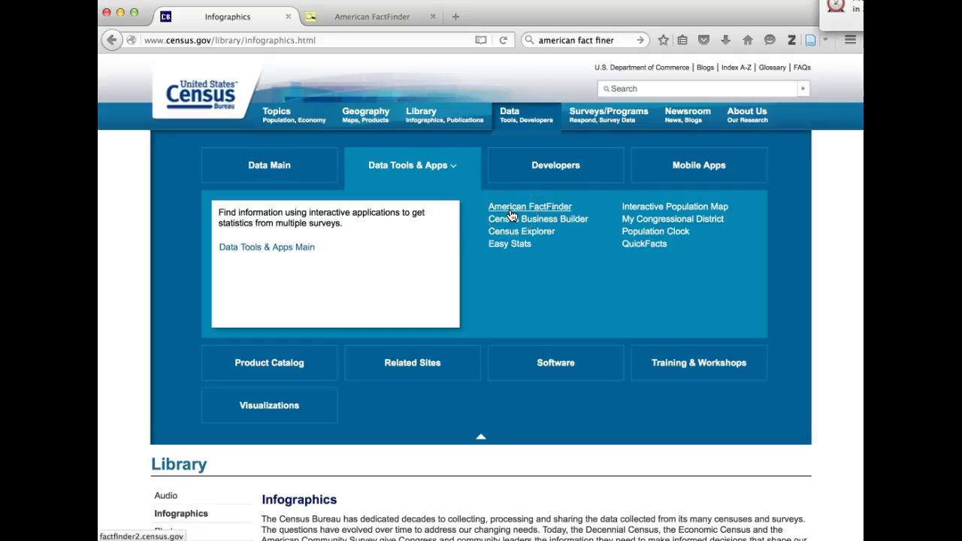
left_click(673, 238)
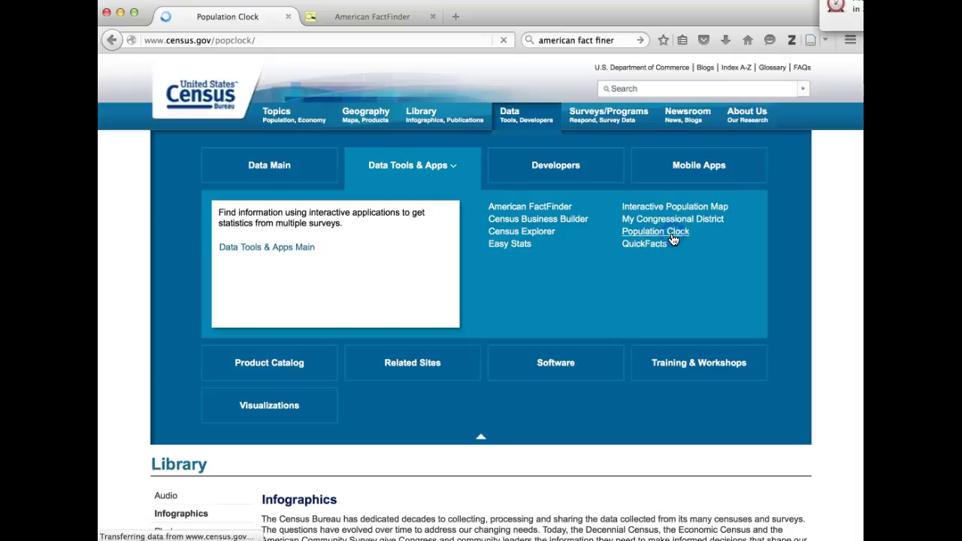
scroll(575, 348, "down", 2)
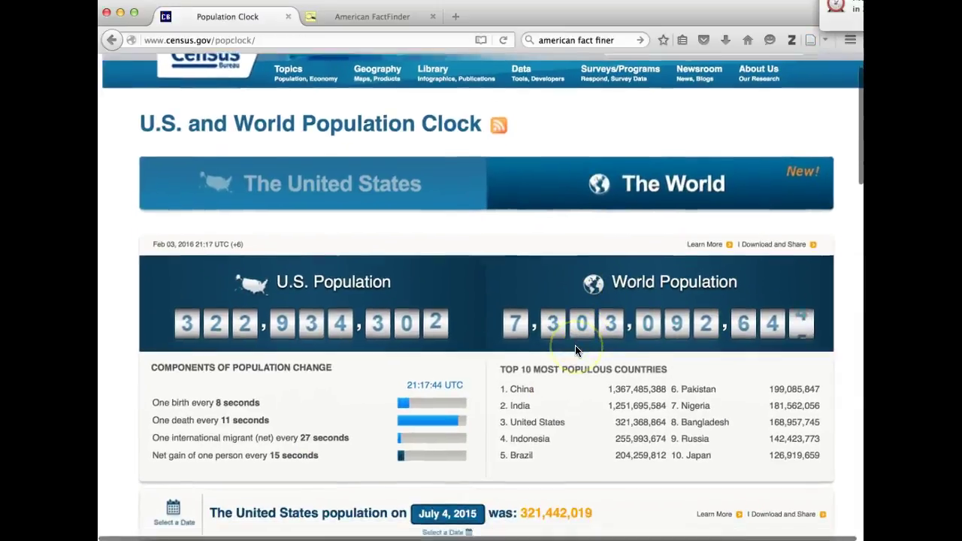
scroll(576, 350, "up", 2)
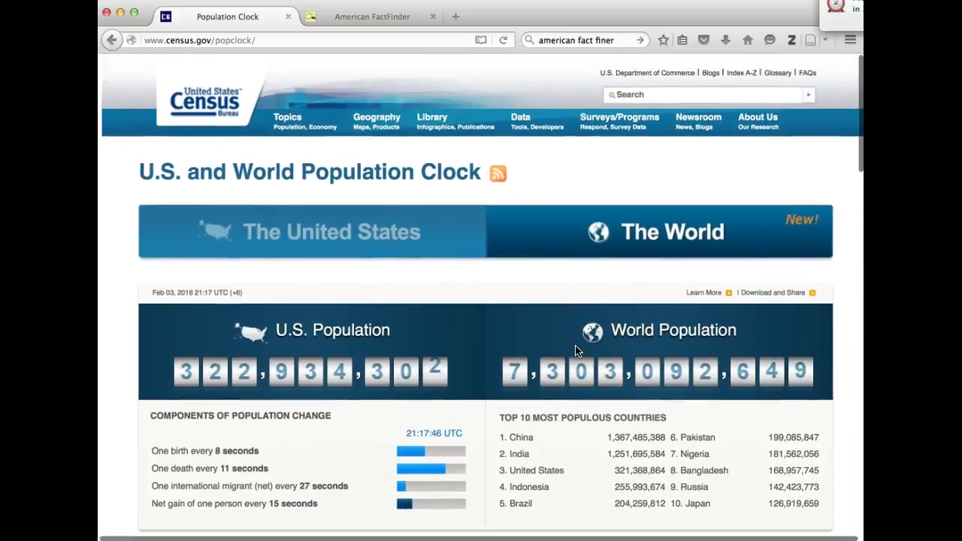